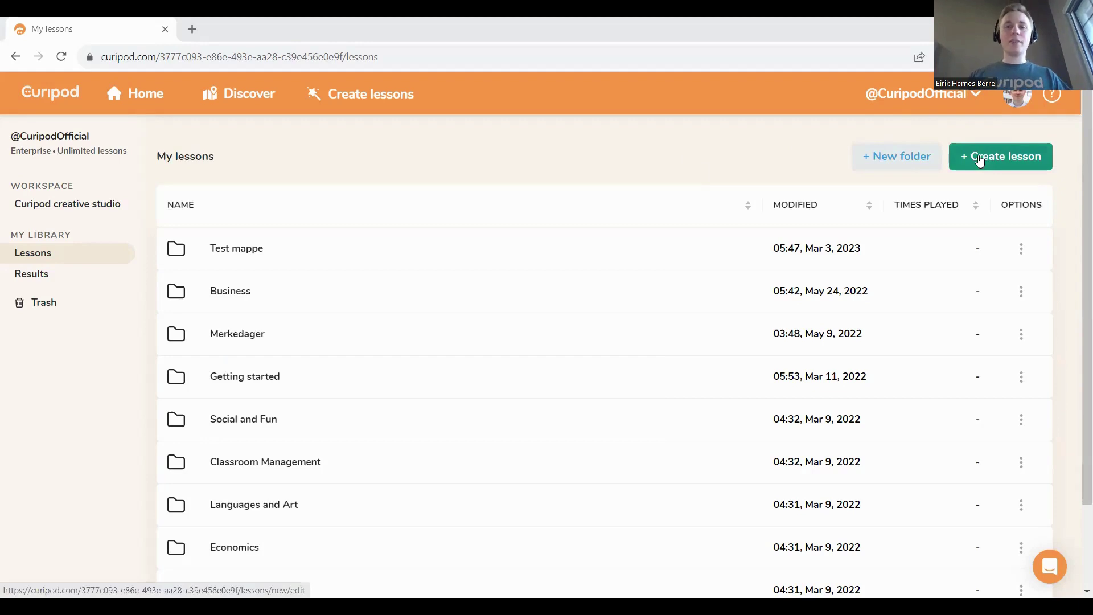
Start a new blank lesson and show the Create your own slide types
left_click(979, 160)
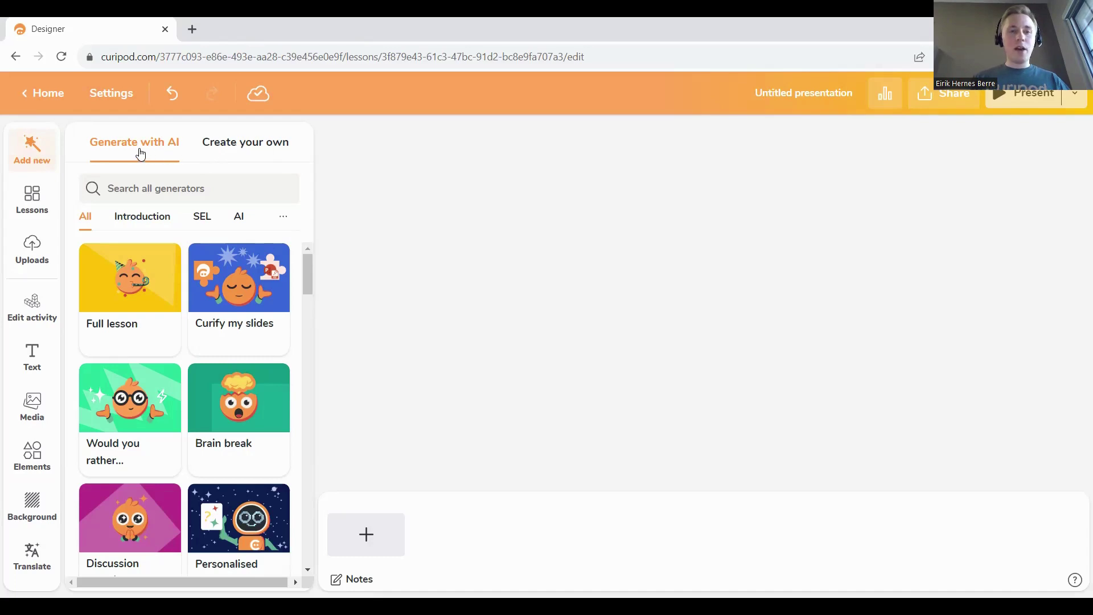
left_click(225, 151)
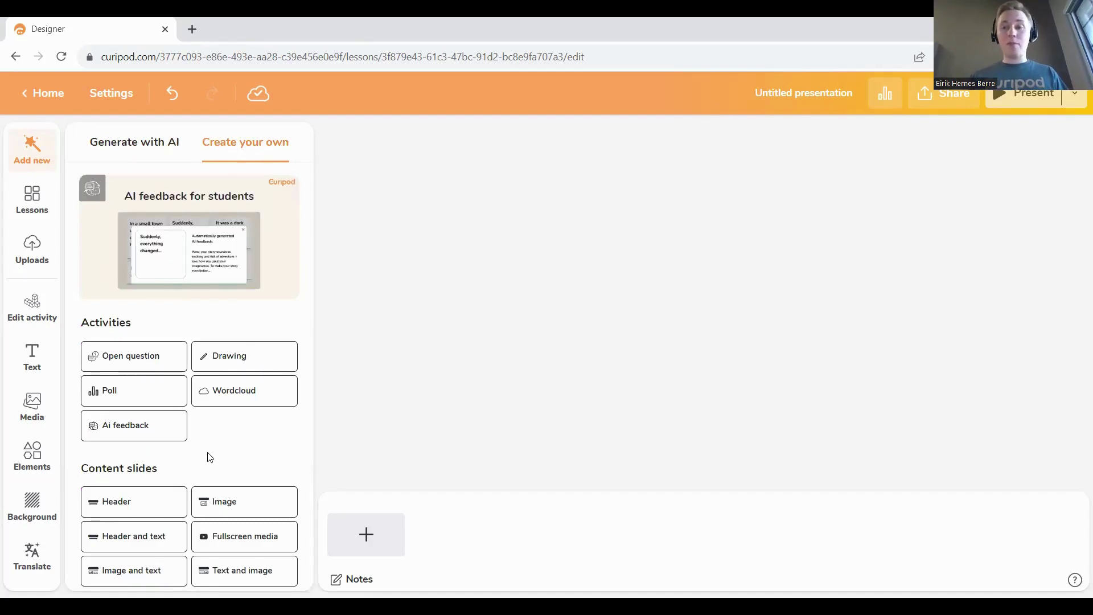
Add a header slide 'A curipod slide' with the title moved up and subtitle 'jsf ls'
left_click(139, 502)
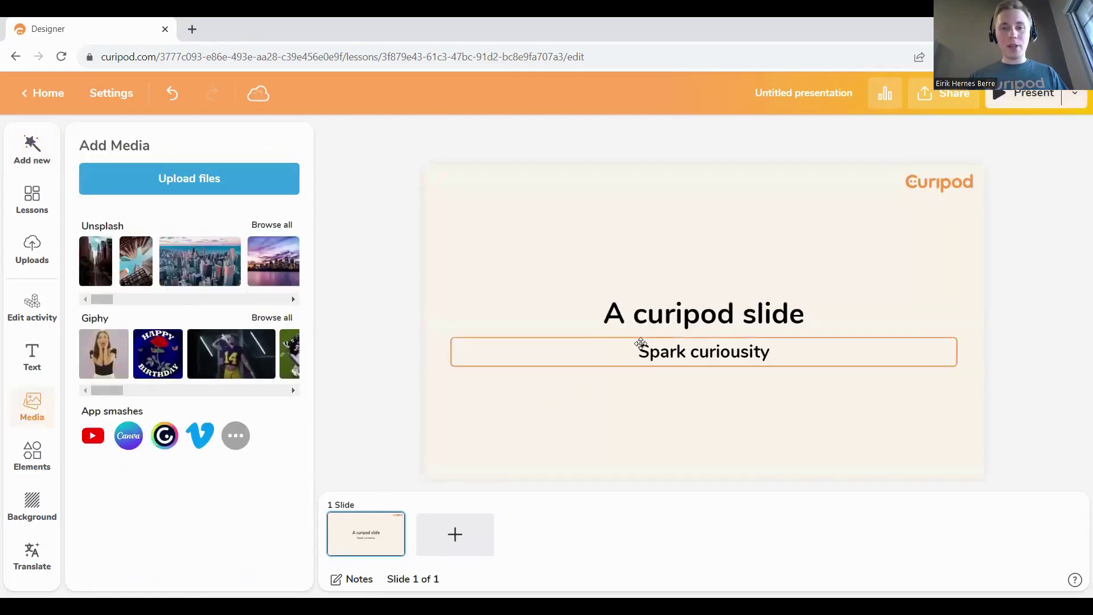
left_click_drag(663, 293, 649, 168)
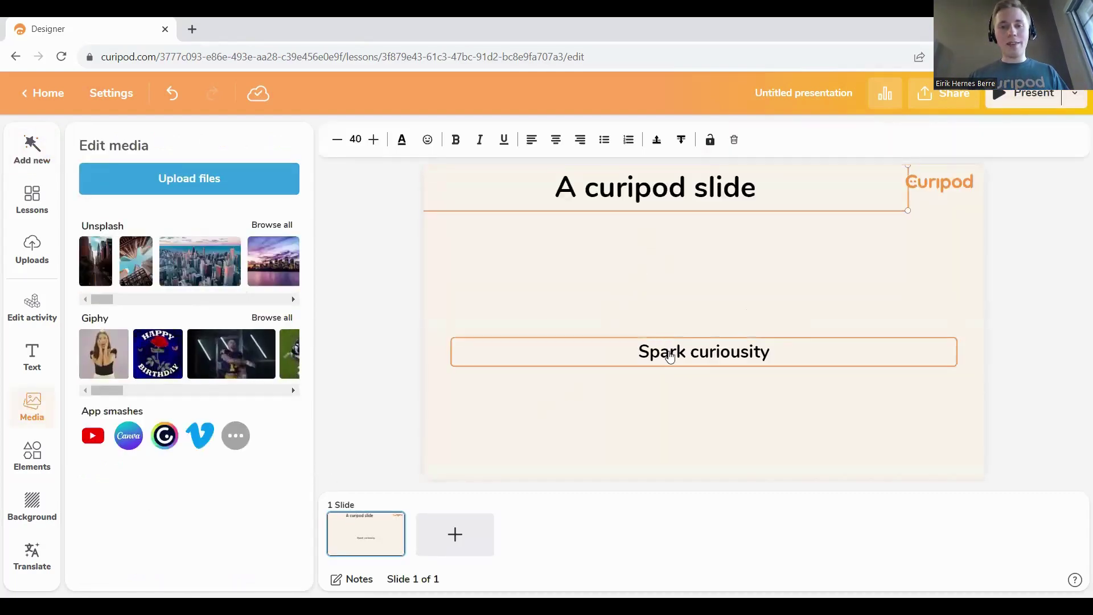
triple_click(670, 352)
type("jsf ls")
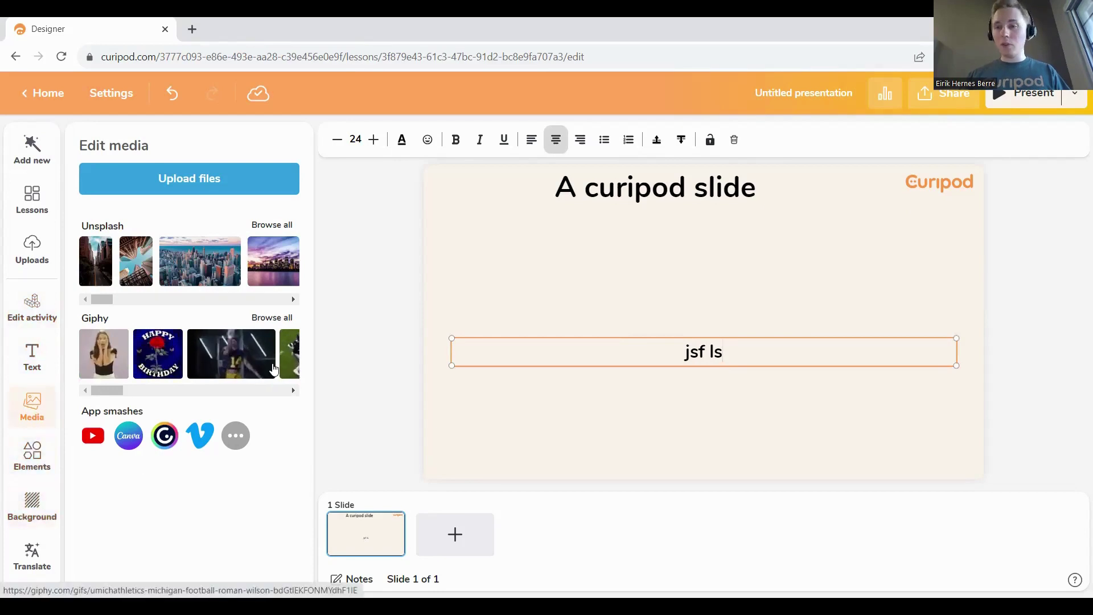
left_click(32, 148)
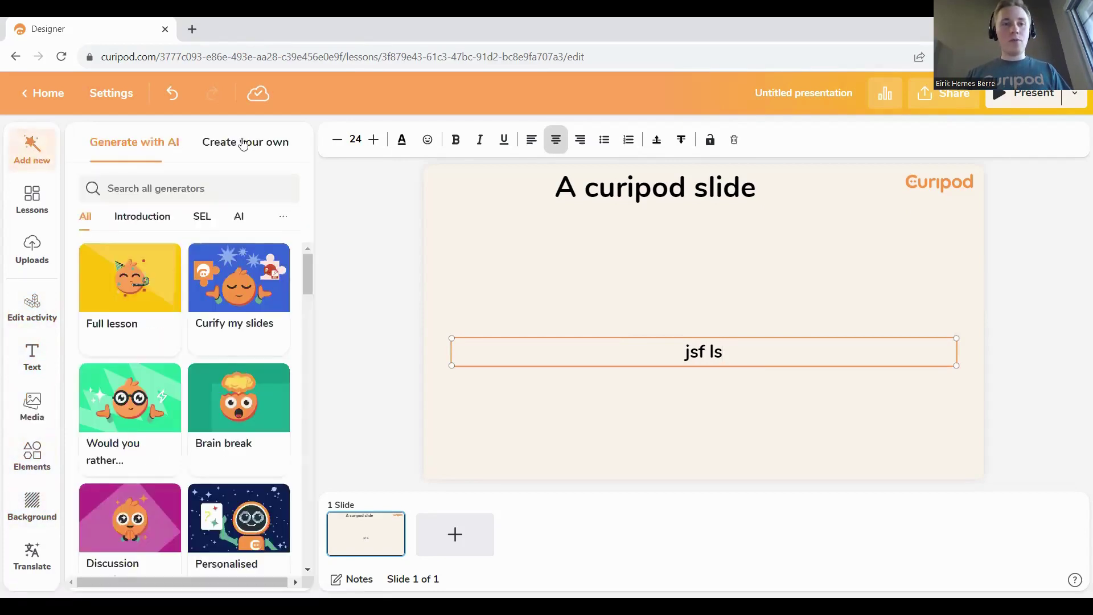
left_click(245, 143)
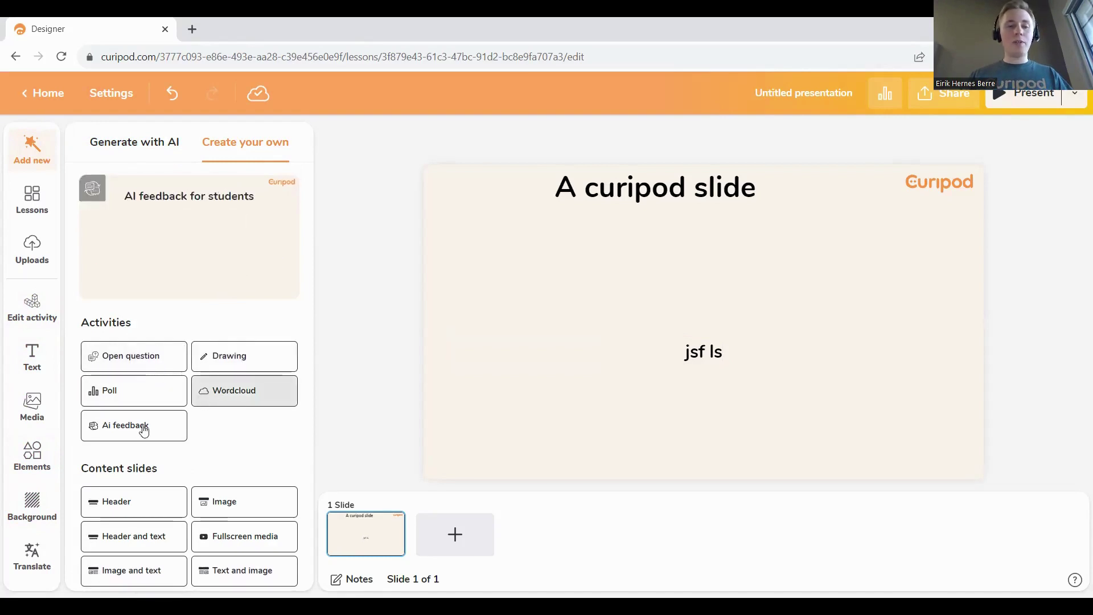
Add an Open question slide asking 'Explain newtons first law'
left_click(151, 357)
left_click(599, 219)
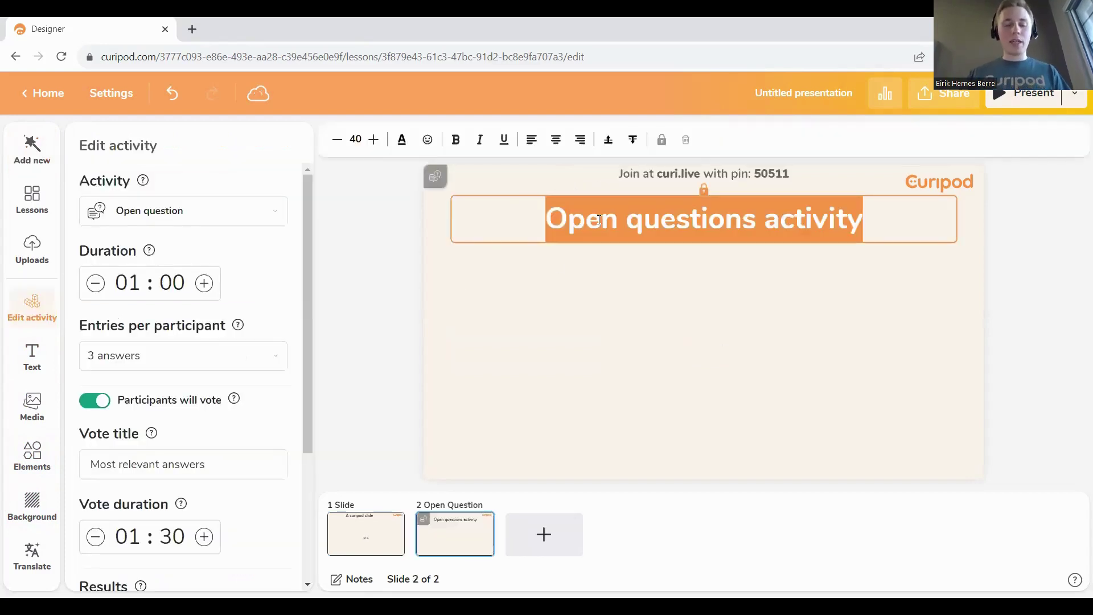
type("Explain ne")
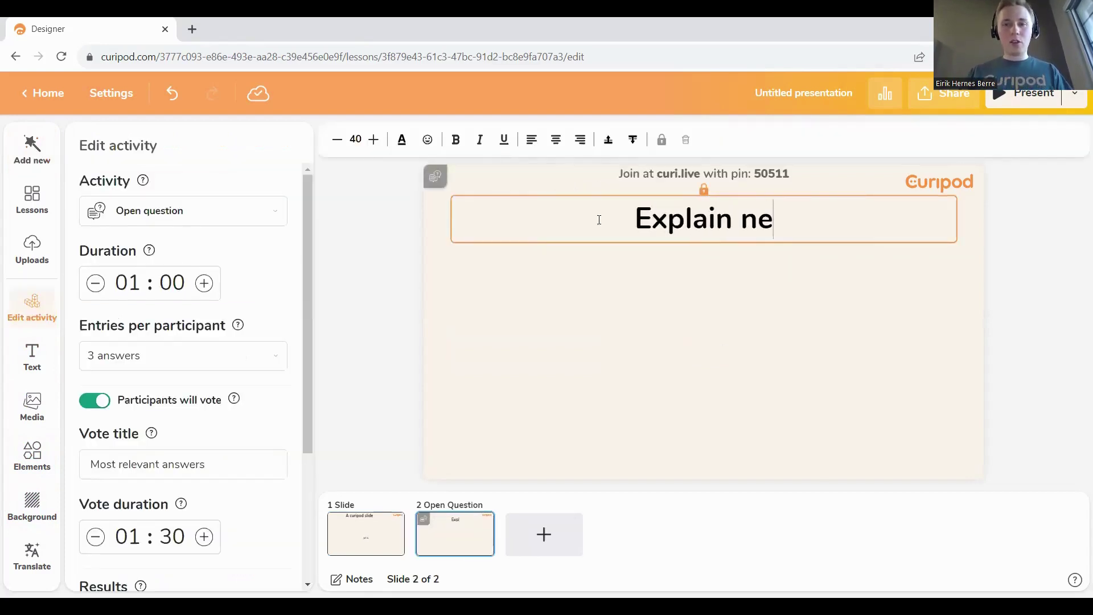
type("wtons first law")
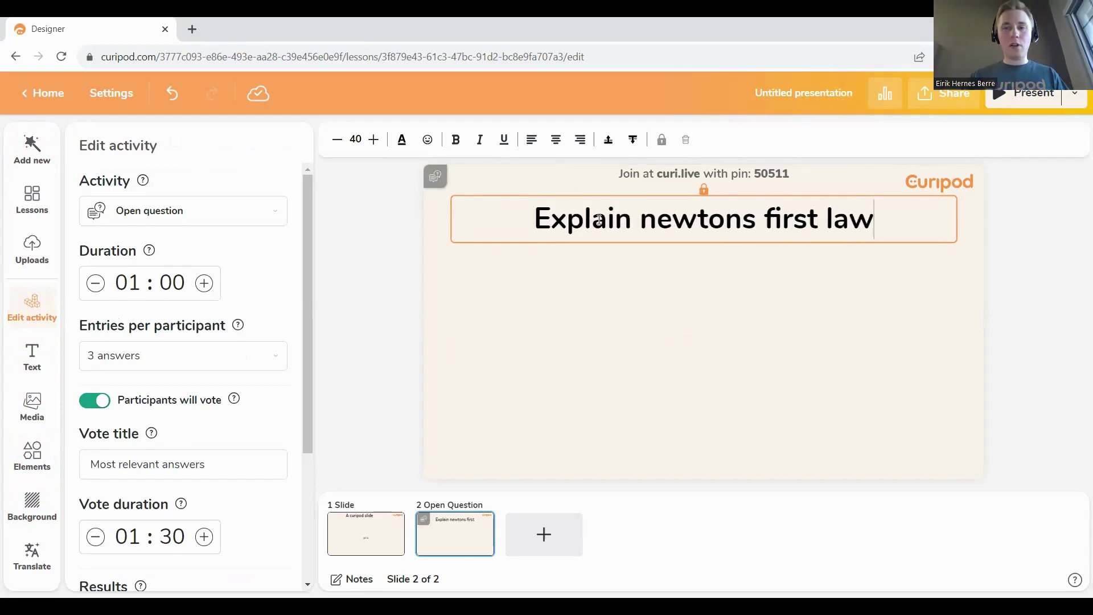
key("ctrl+a")
key("ctrl+c")
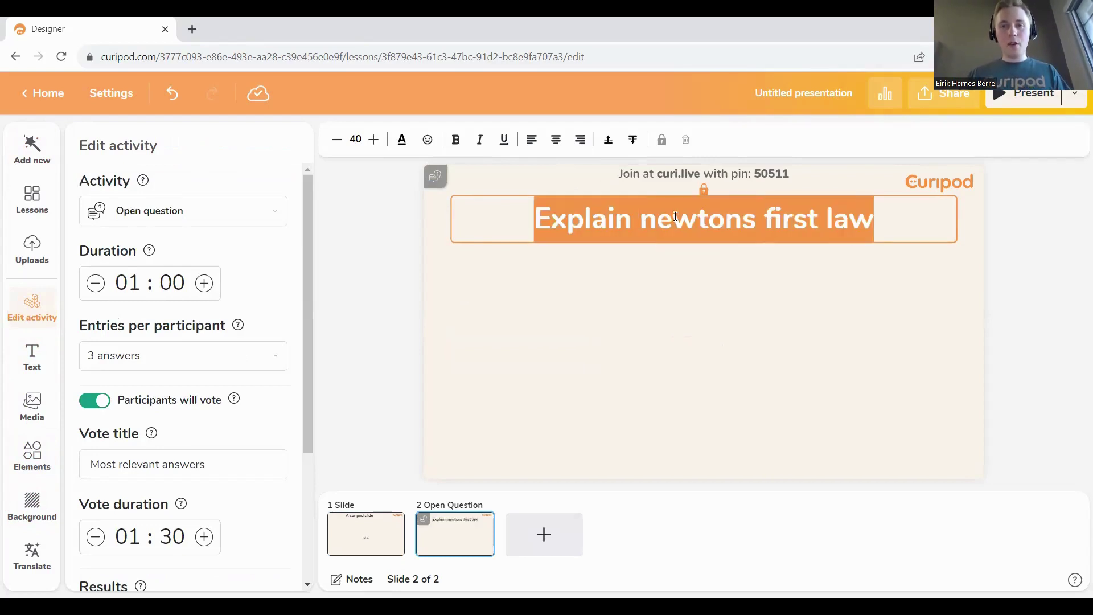
left_click(631, 305)
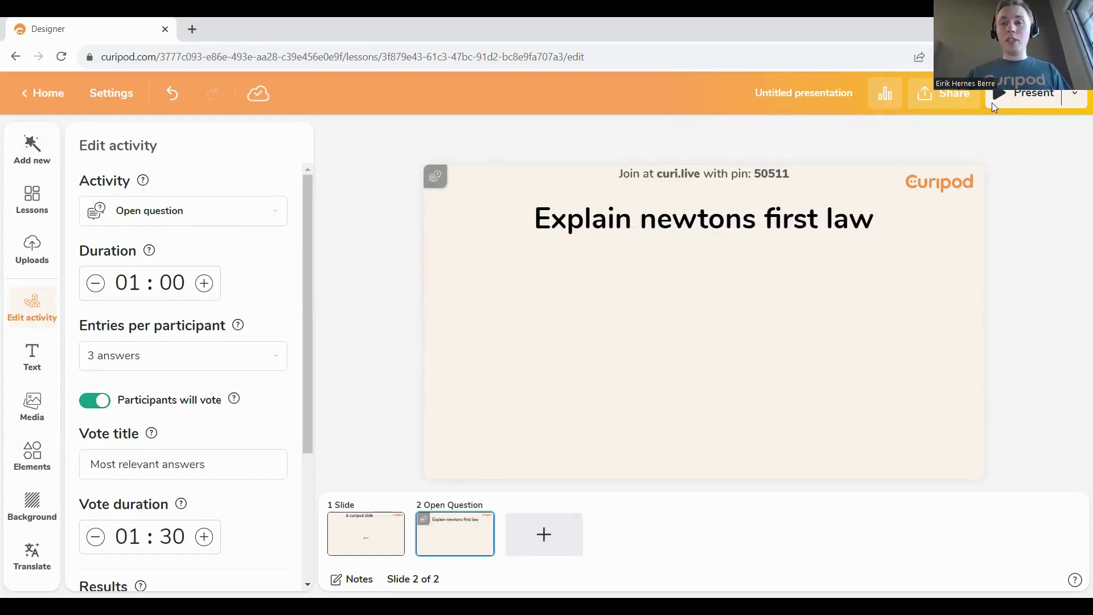
left_click(1024, 98)
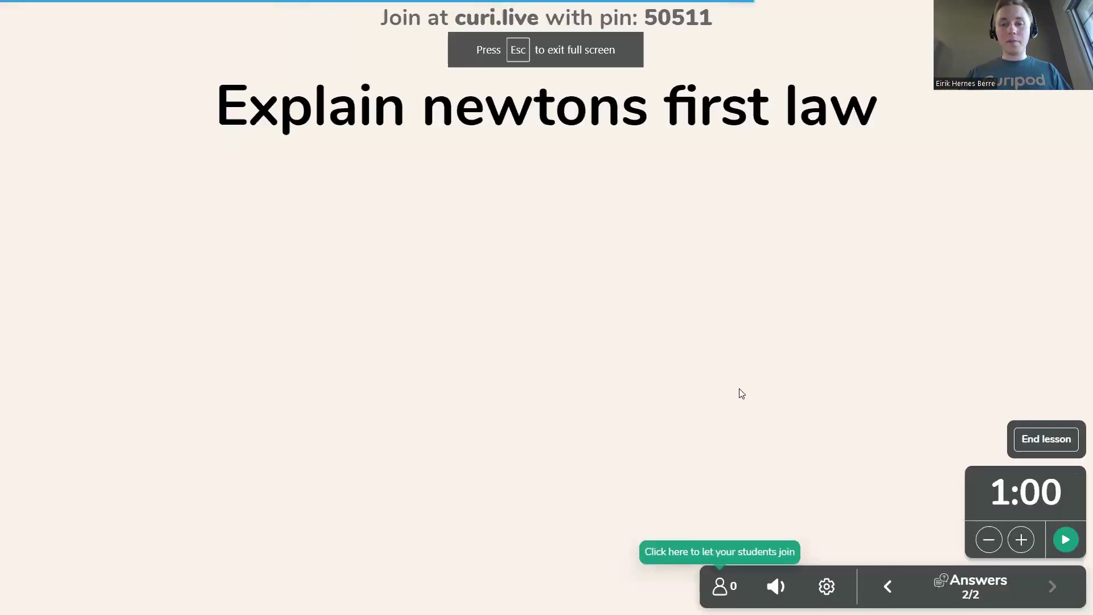
key("Escape")
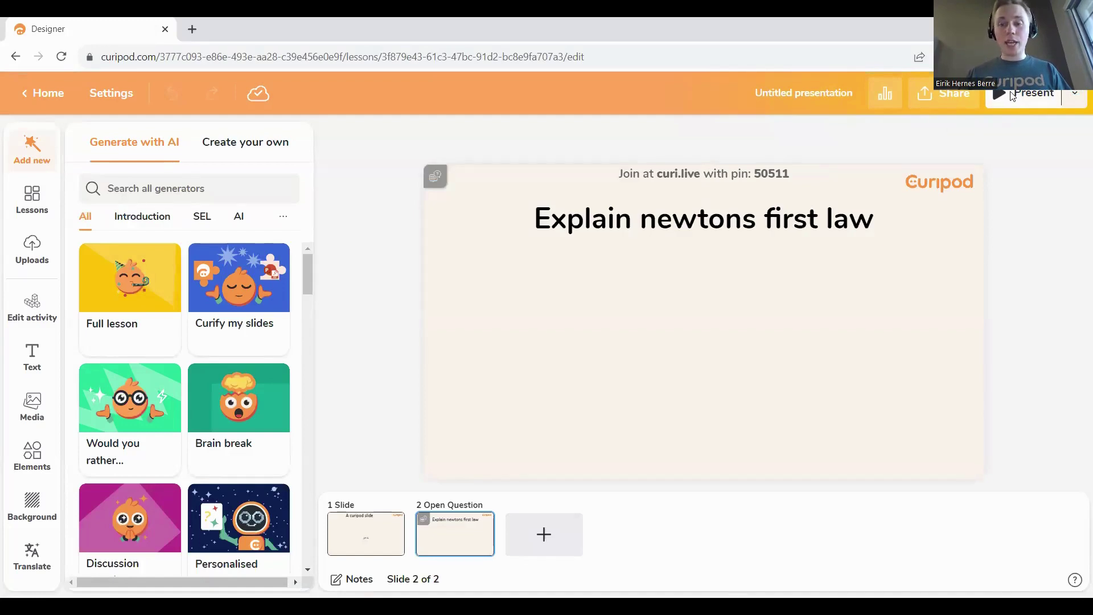
left_click(1012, 96)
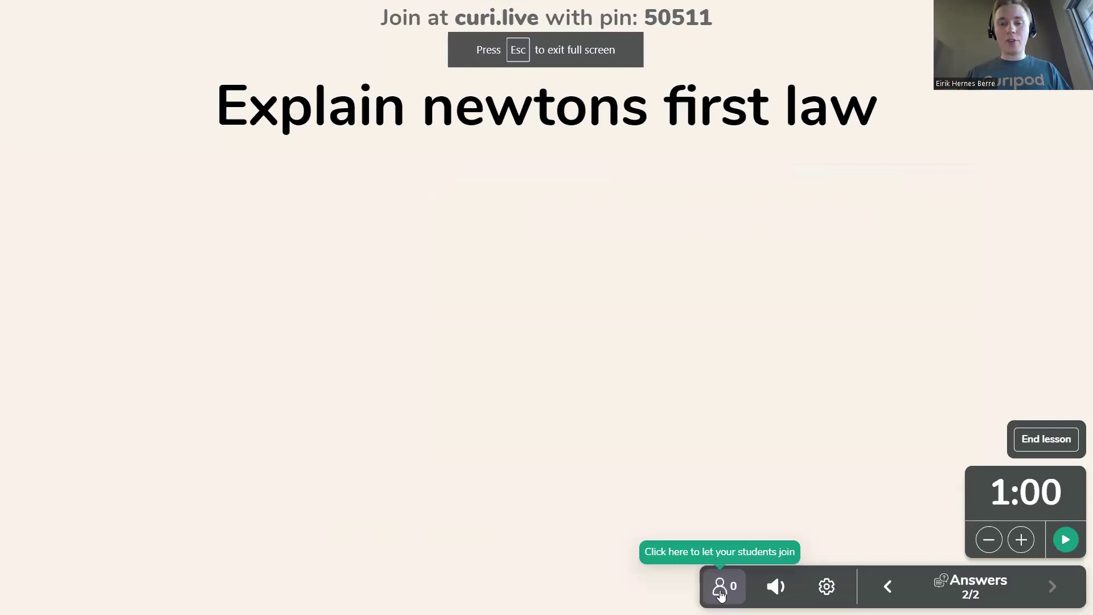
left_click(721, 589)
left_click(776, 587)
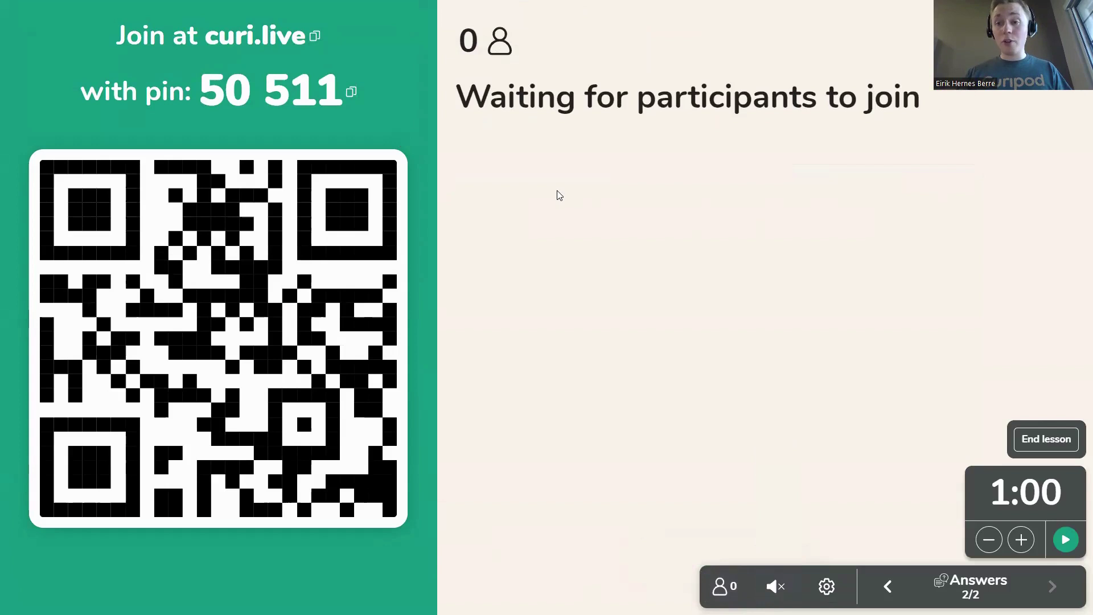
left_click(724, 587)
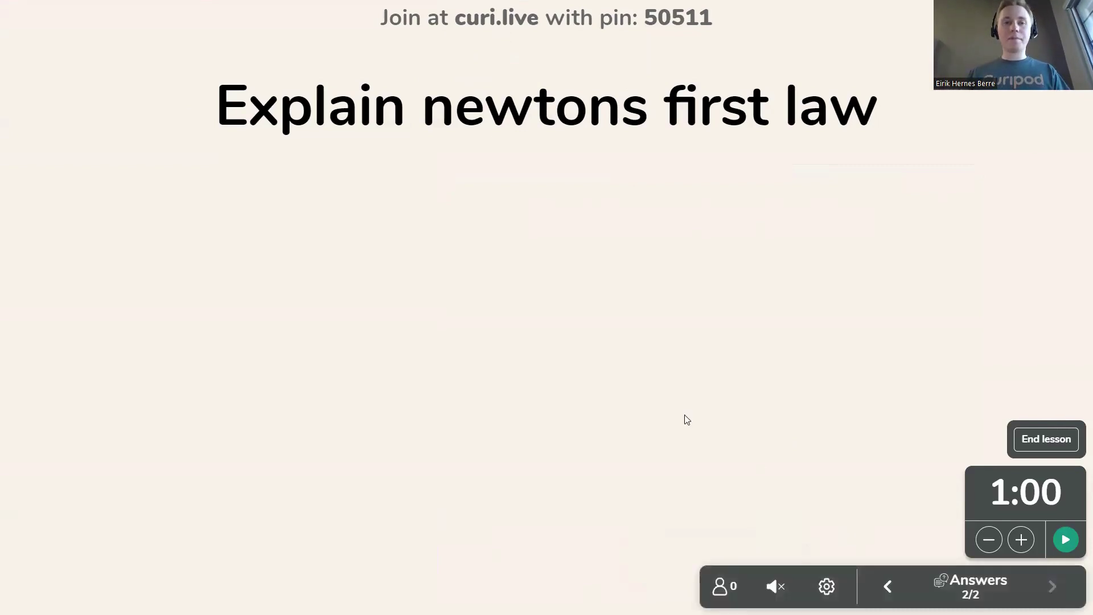
key("Escape")
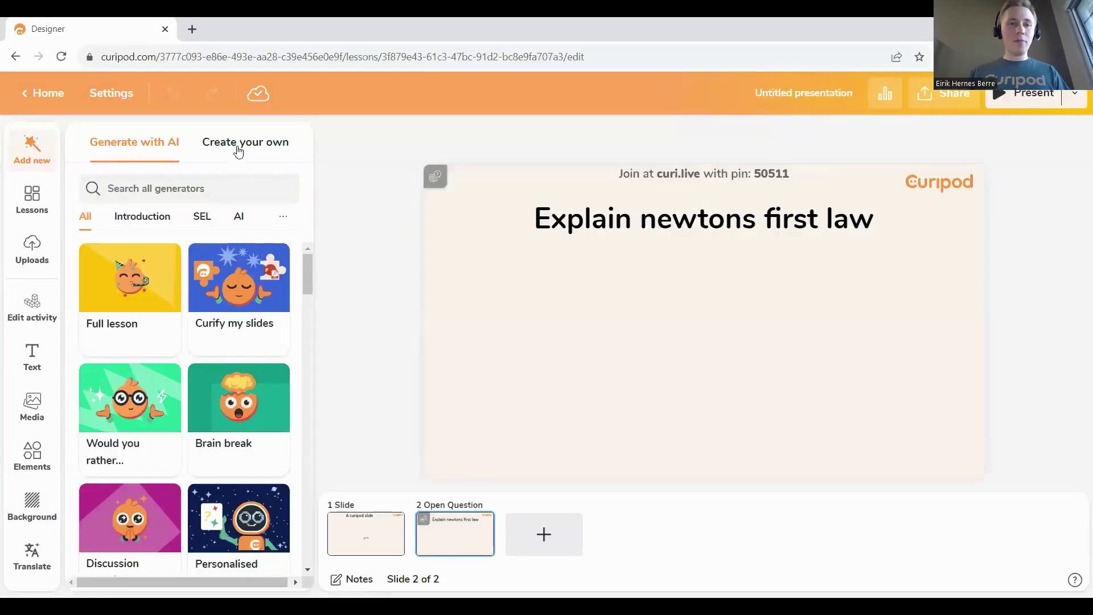
Add a Drawing activity slide titled 'Explain newtons first law' from the clipboard
left_click(239, 147)
left_click(238, 357)
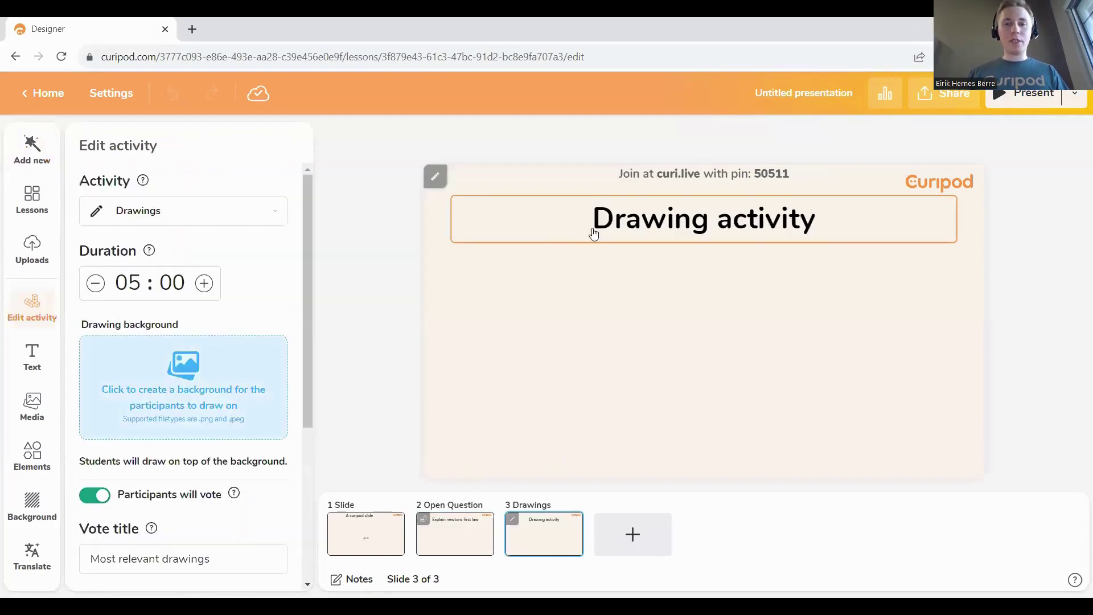
triple_click(621, 219)
key("ctrl+v")
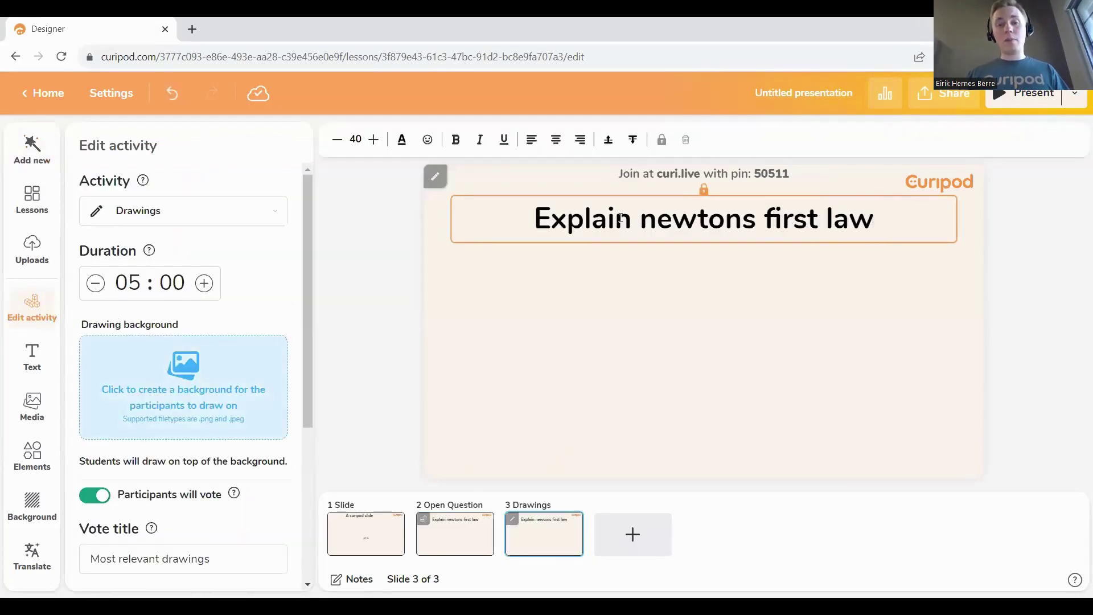
left_click(391, 297)
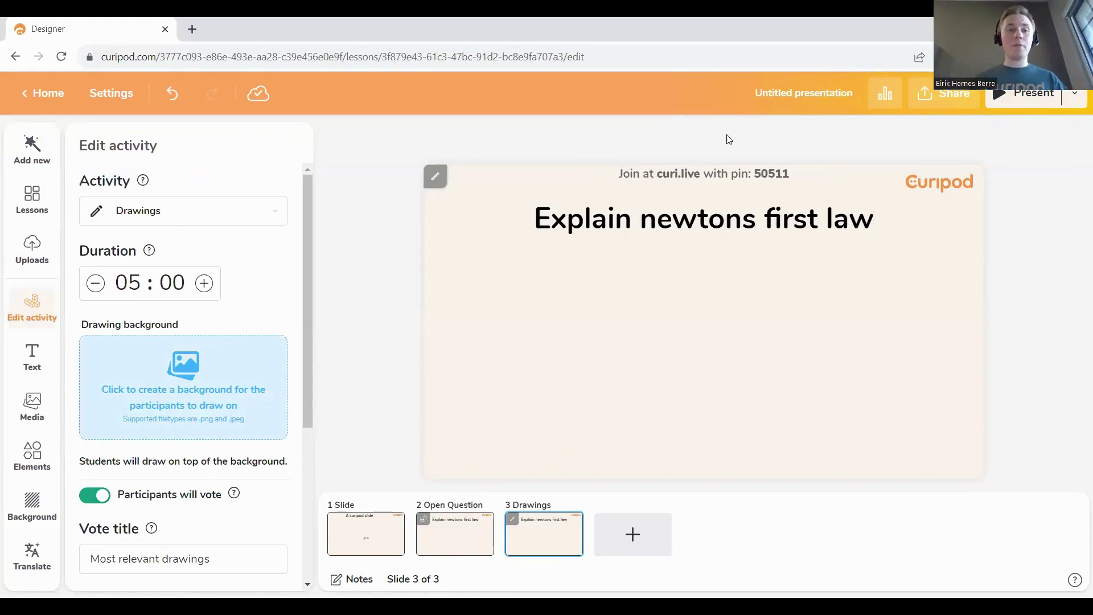
Add a Poll activity slide
left_click(33, 150)
left_click(233, 143)
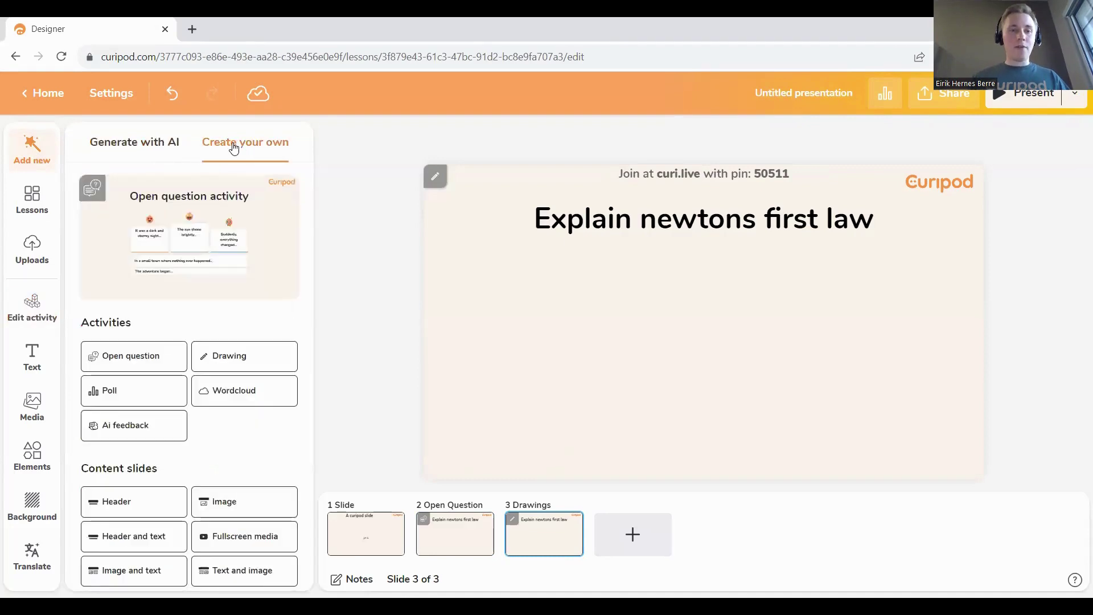
left_click(164, 392)
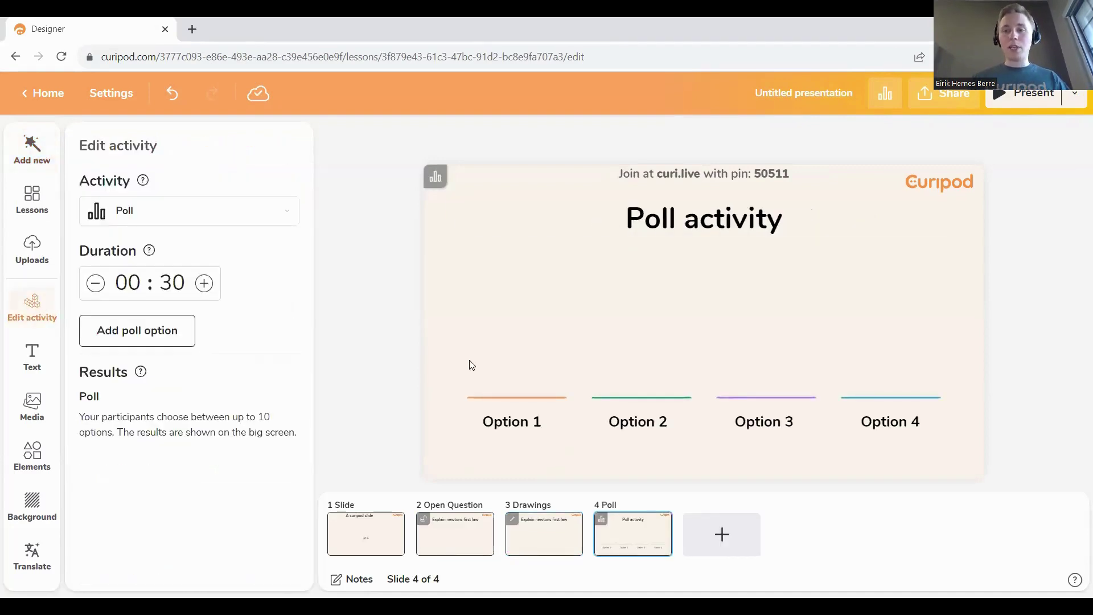
Add a Word cloud slide asking 'What do you think of when you hear Newtons first law'
left_click(32, 148)
left_click(249, 144)
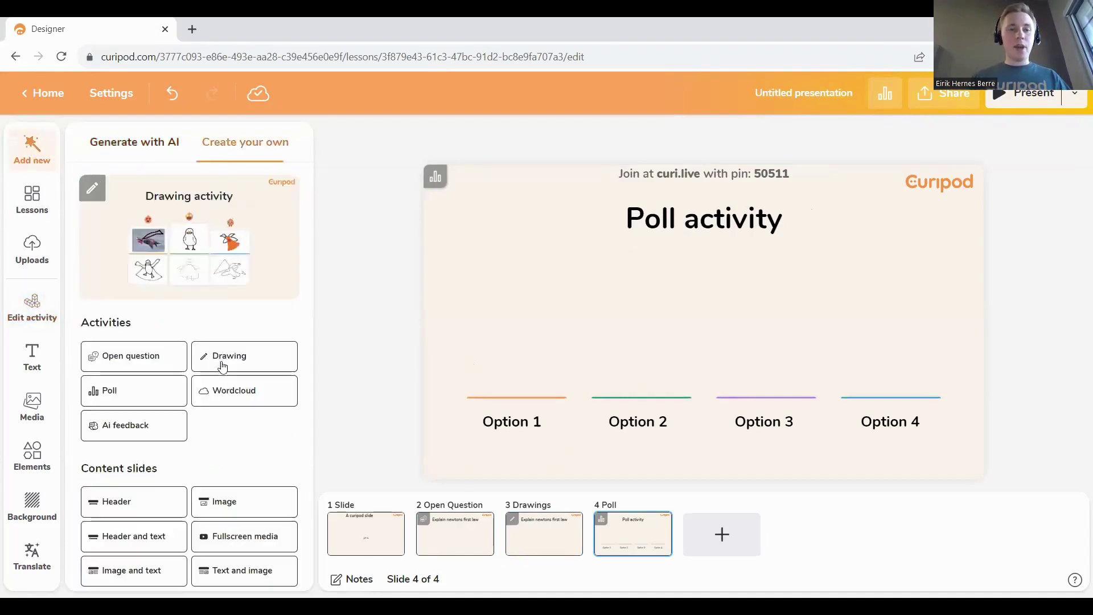
left_click(235, 390)
triple_click(620, 211)
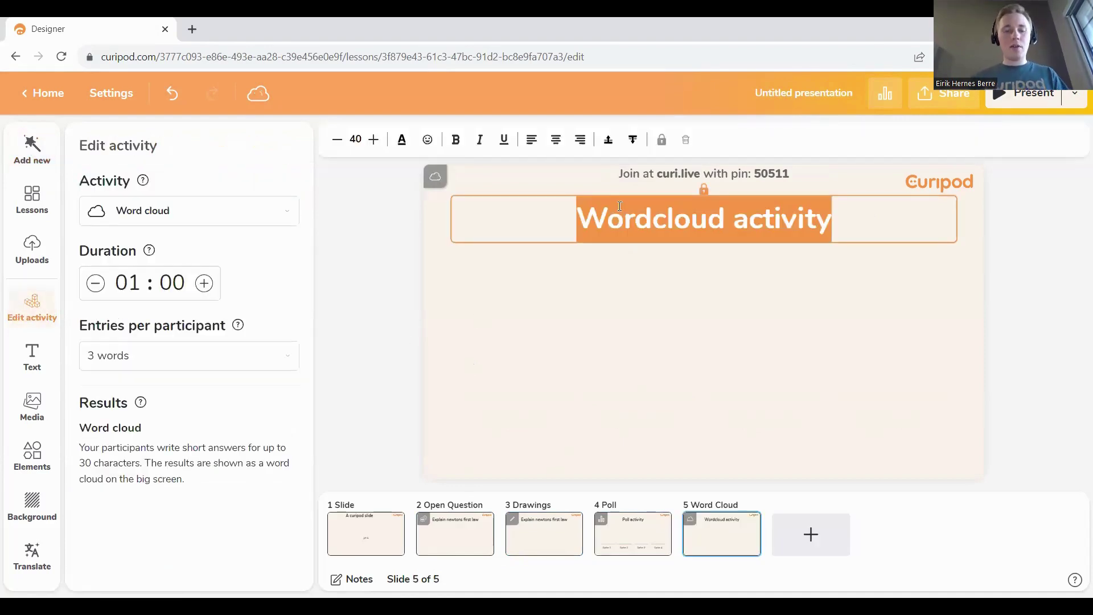
type("What do y")
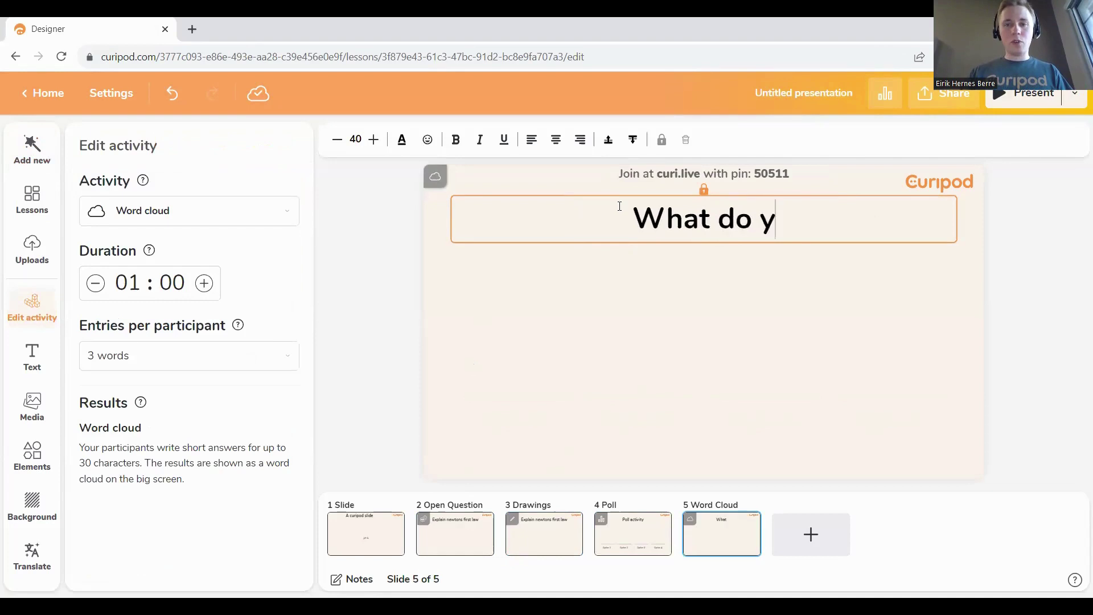
type("ou think of when ")
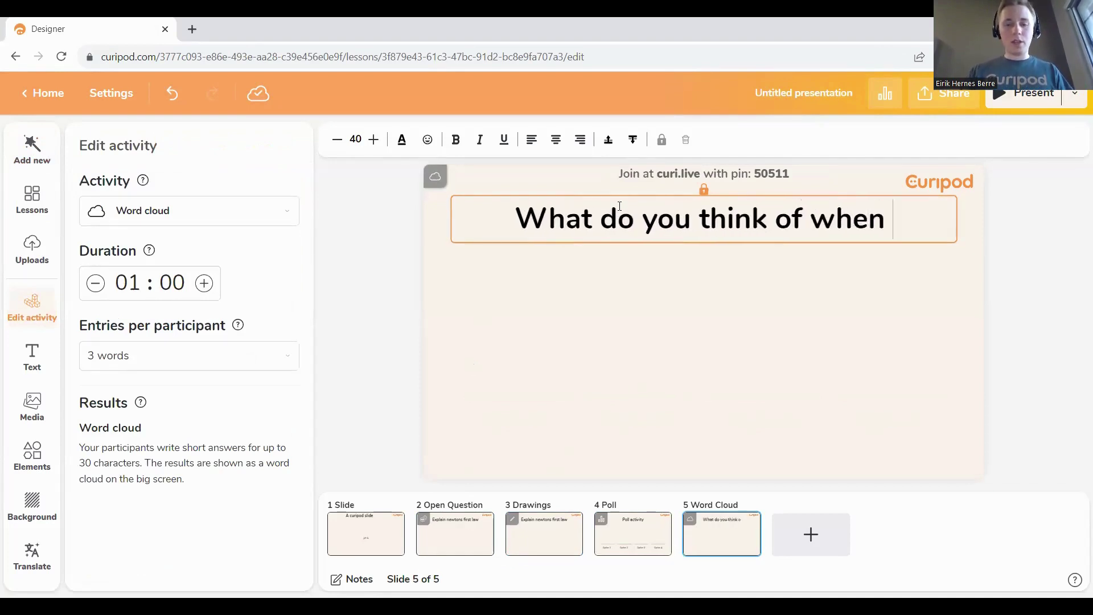
type("you hear Newtons ")
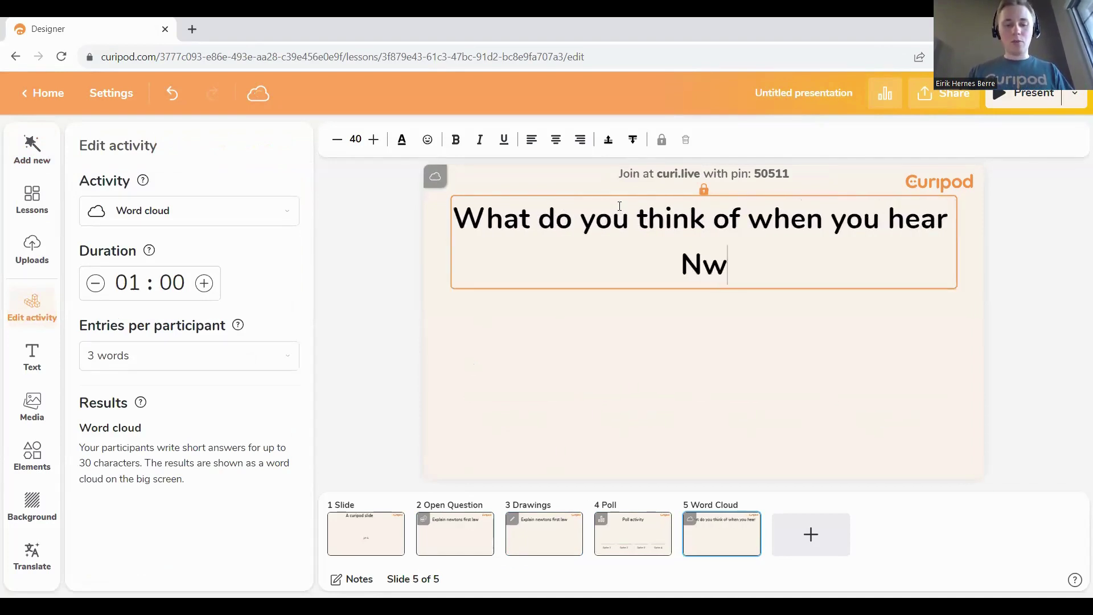
type("first laq")
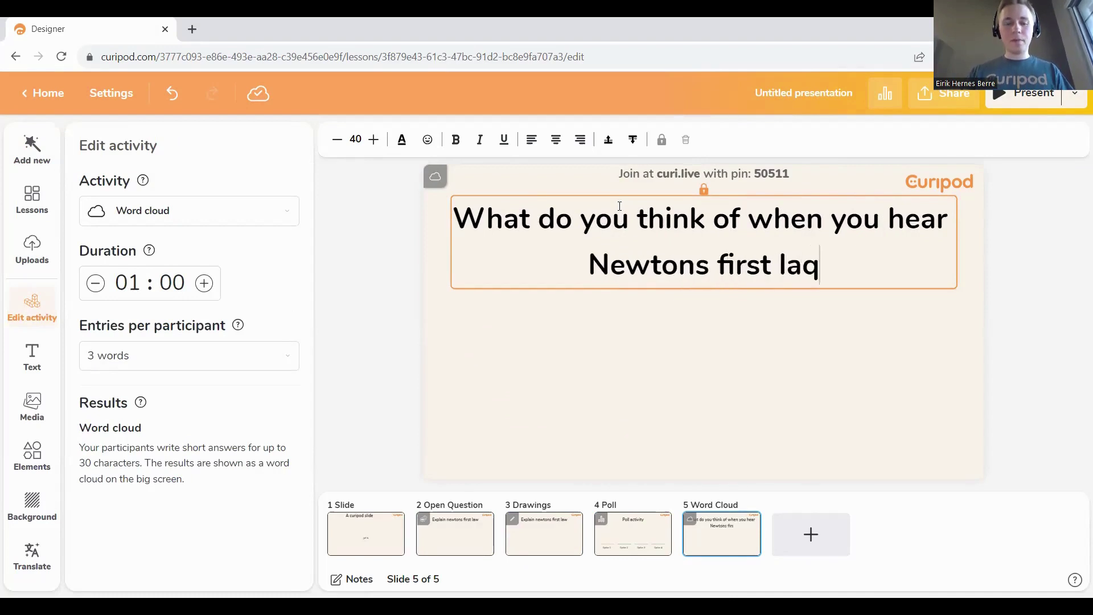
key("BackSpace")
End the word cloud question with 'law?' and add an AI feedback slide asking 'Explain newtons first law'
type("w?")
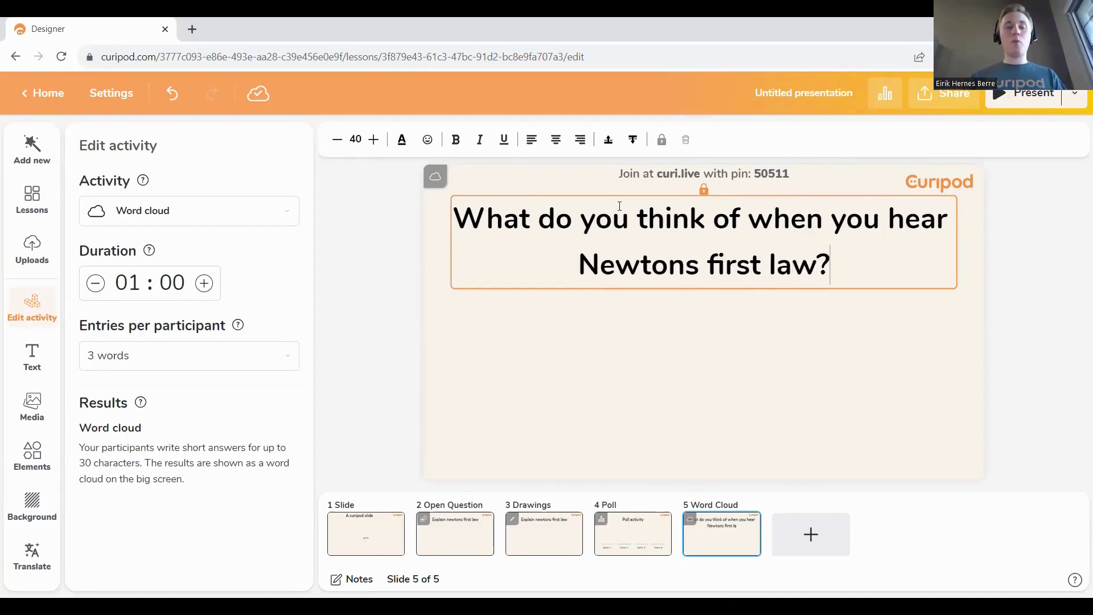
left_click(31, 149)
left_click(243, 144)
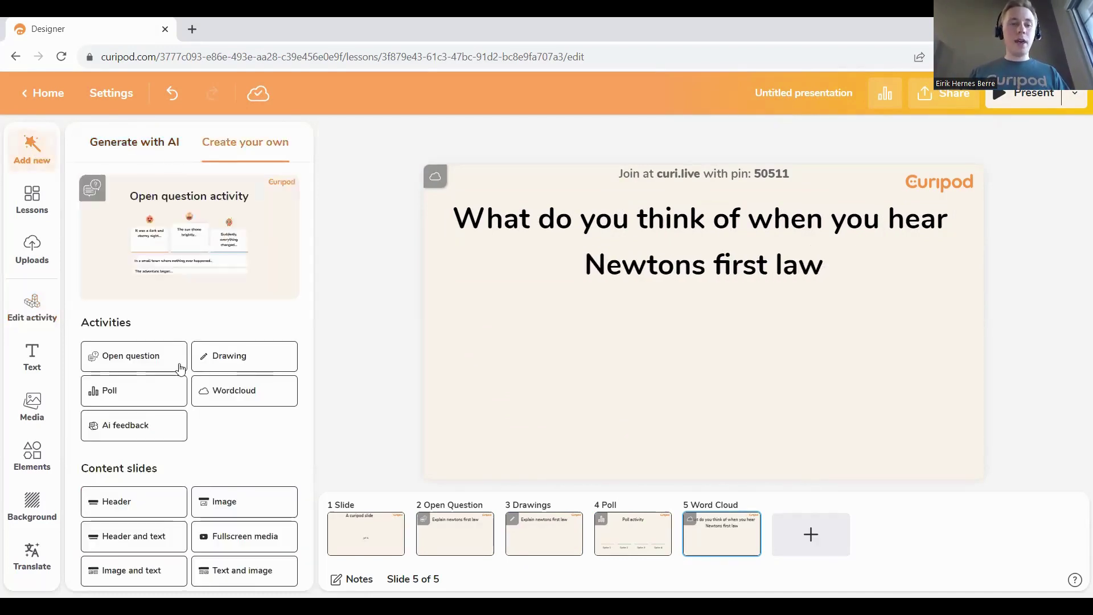
left_click(139, 424)
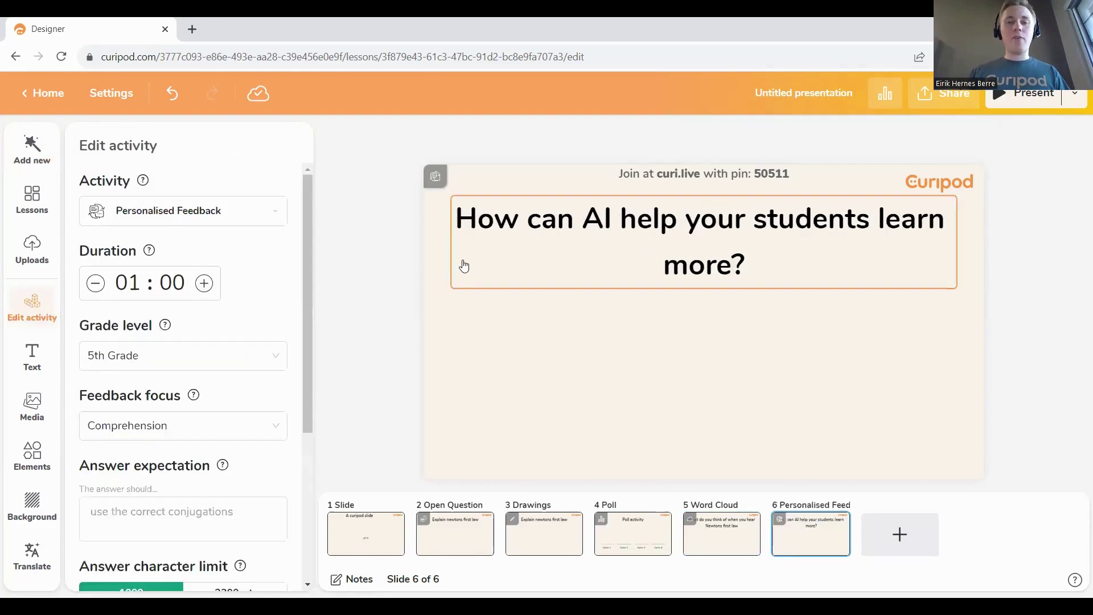
double_click(567, 229)
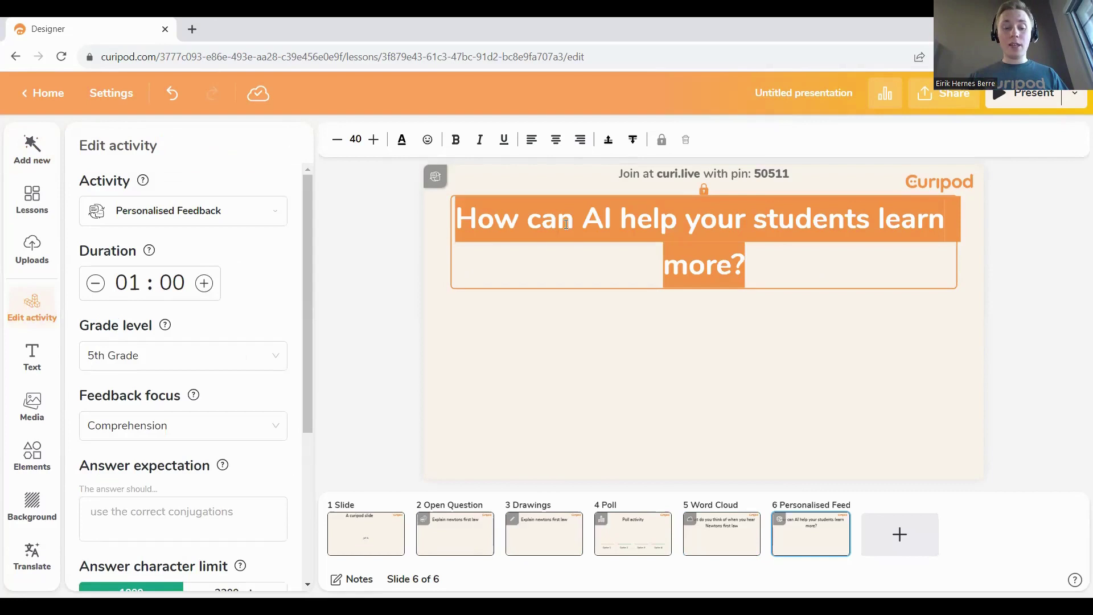
type("Explain newtons first law")
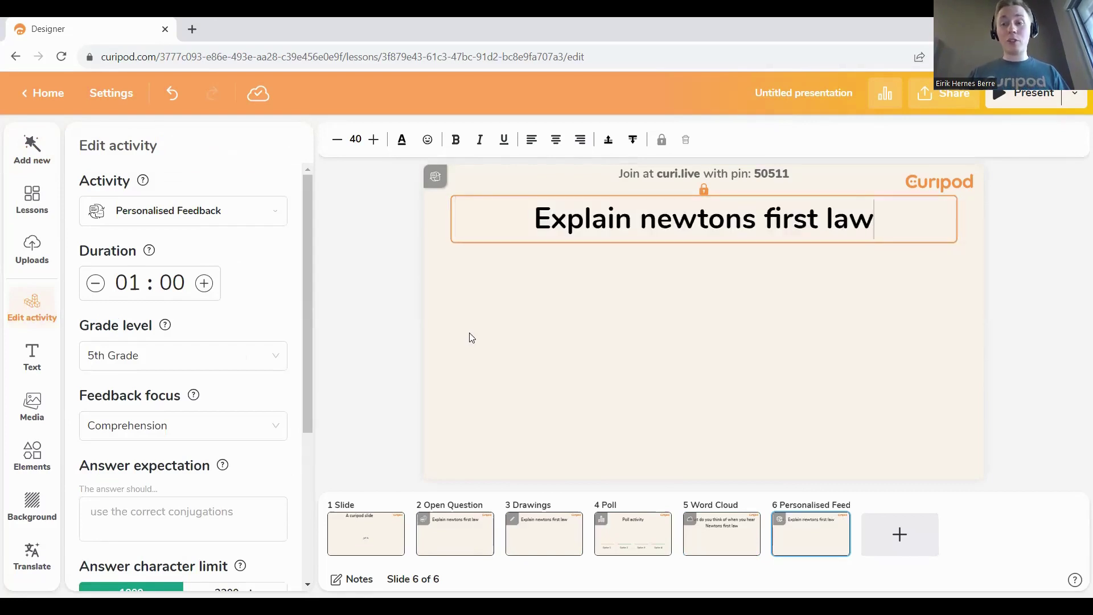
left_click(471, 338)
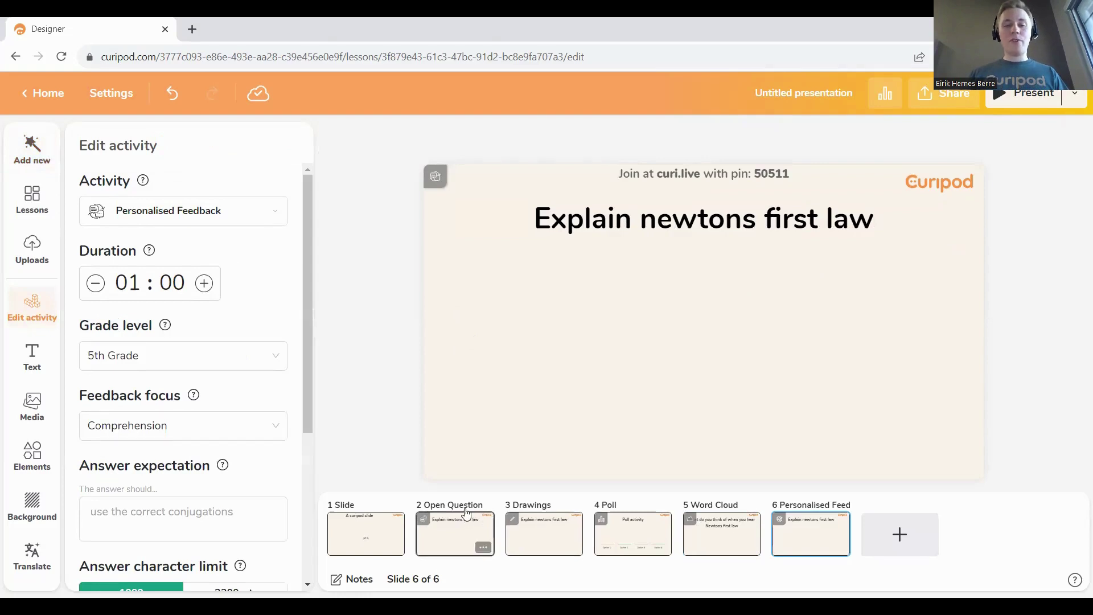
scroll(459, 518, "up", 5)
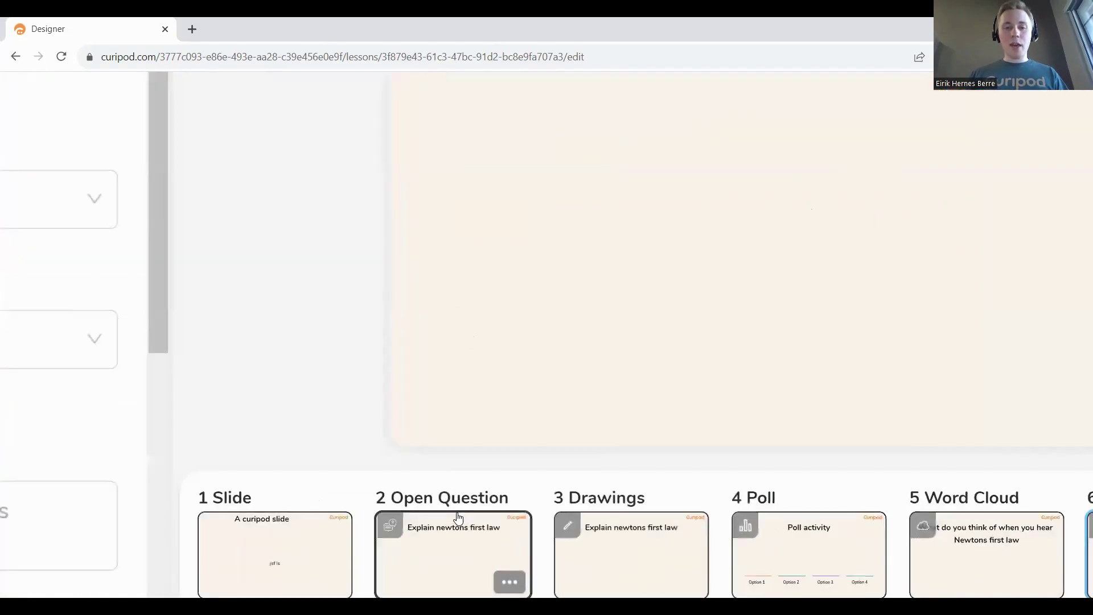
scroll(326, 422, "right", 5)
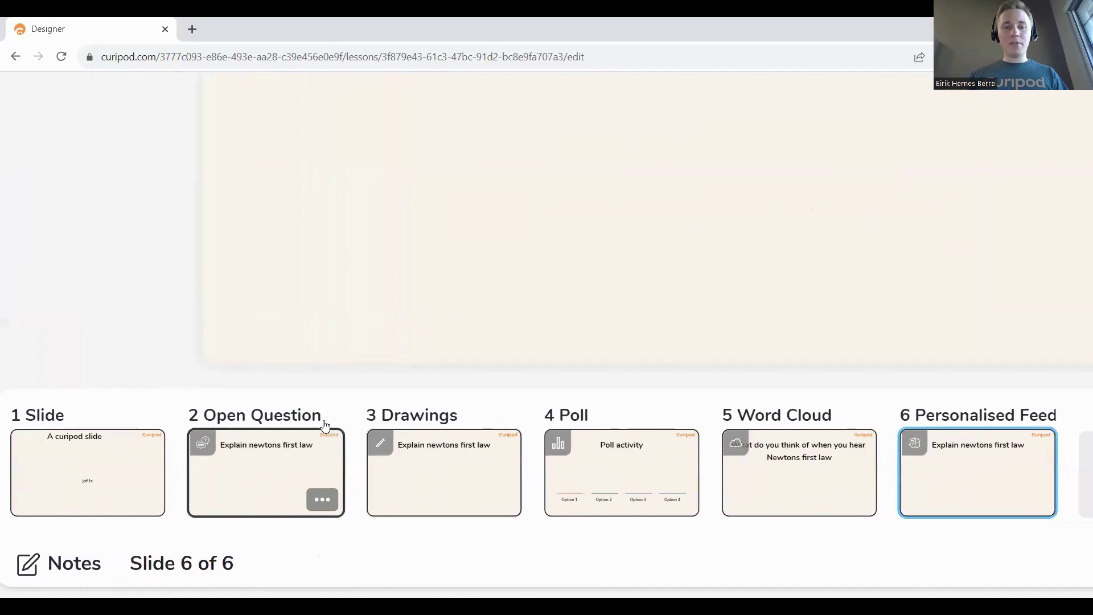
scroll(325, 422, "left", 5)
scroll(326, 424, "down", 5)
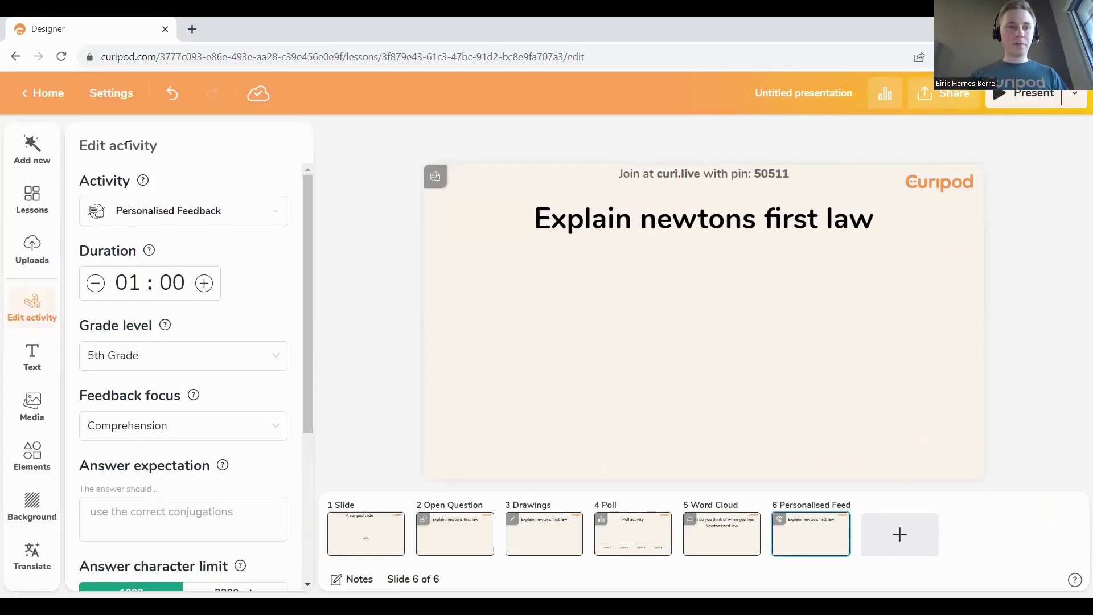
Generate Brain break slides and add the talking-banana superhero drawing as slide 7
left_click(32, 151)
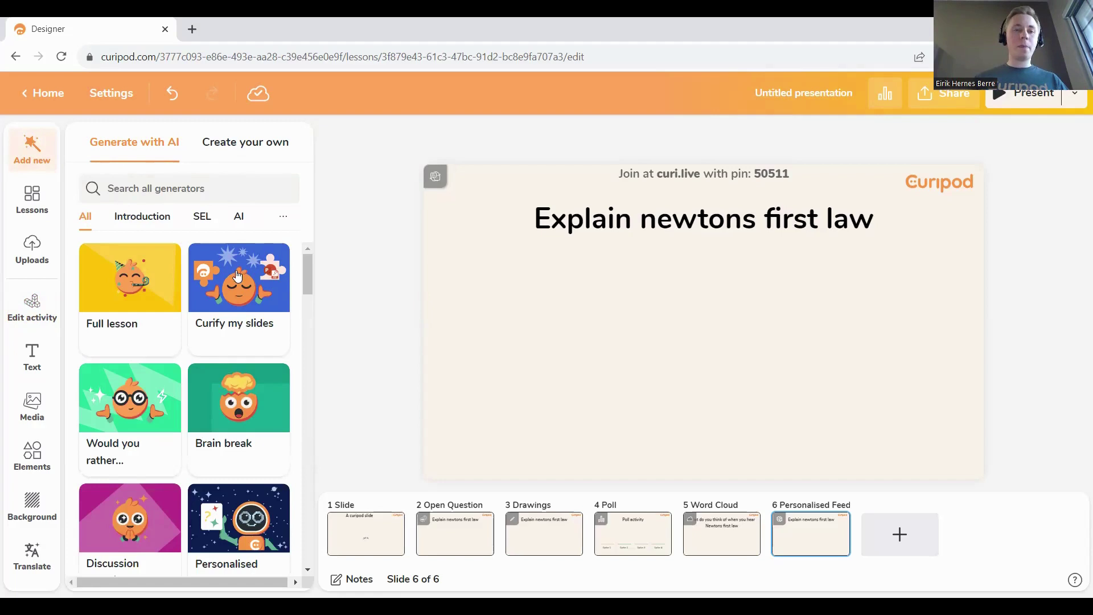
left_click(232, 399)
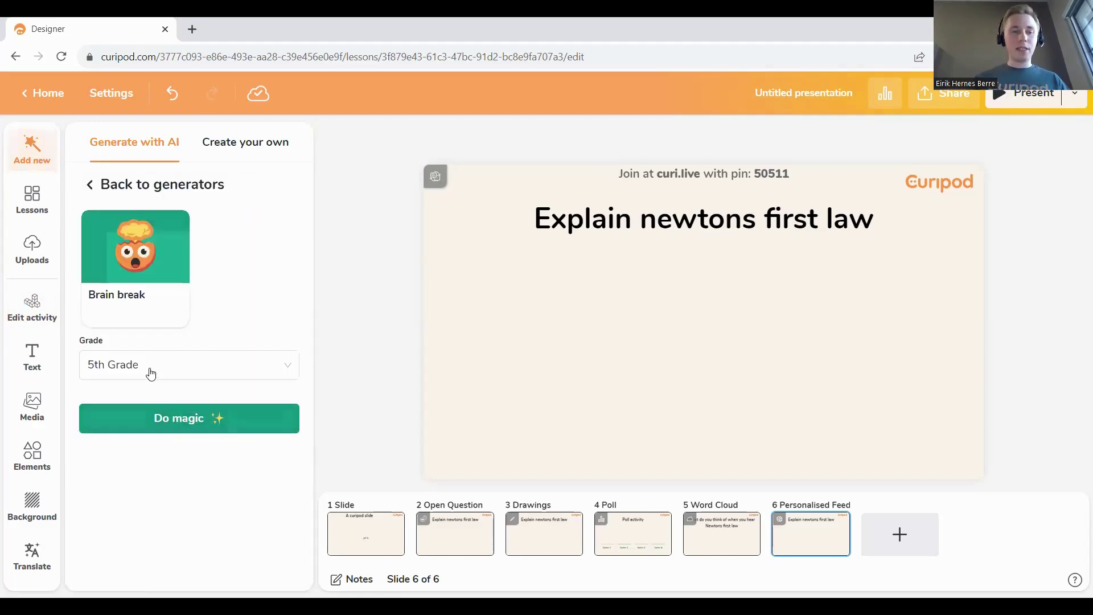
left_click(156, 422)
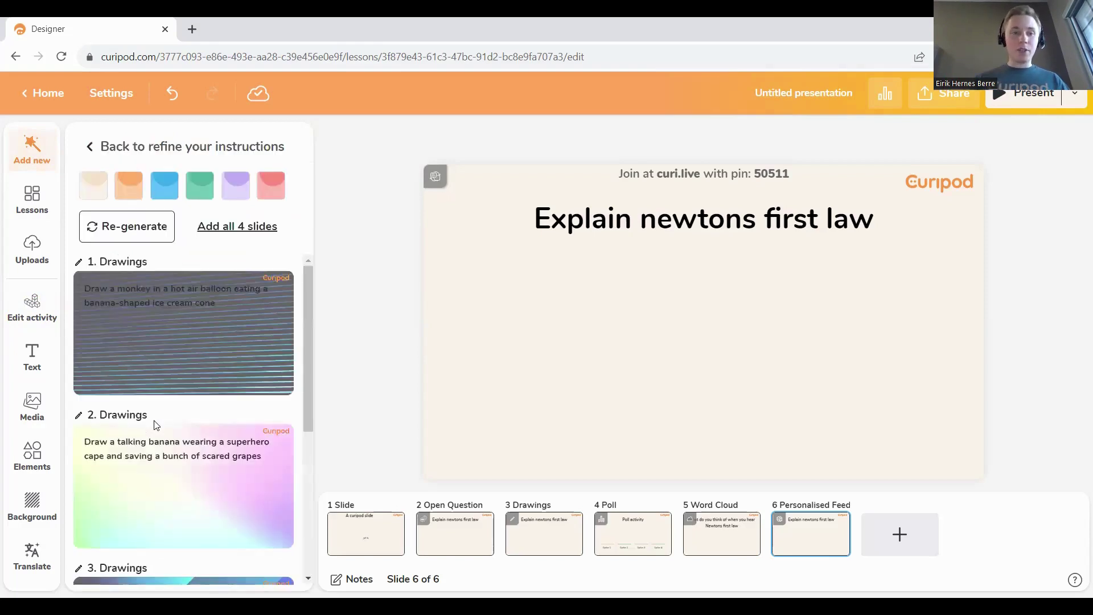
scroll(100, 449, "down", 5)
scroll(100, 453, "up", 3)
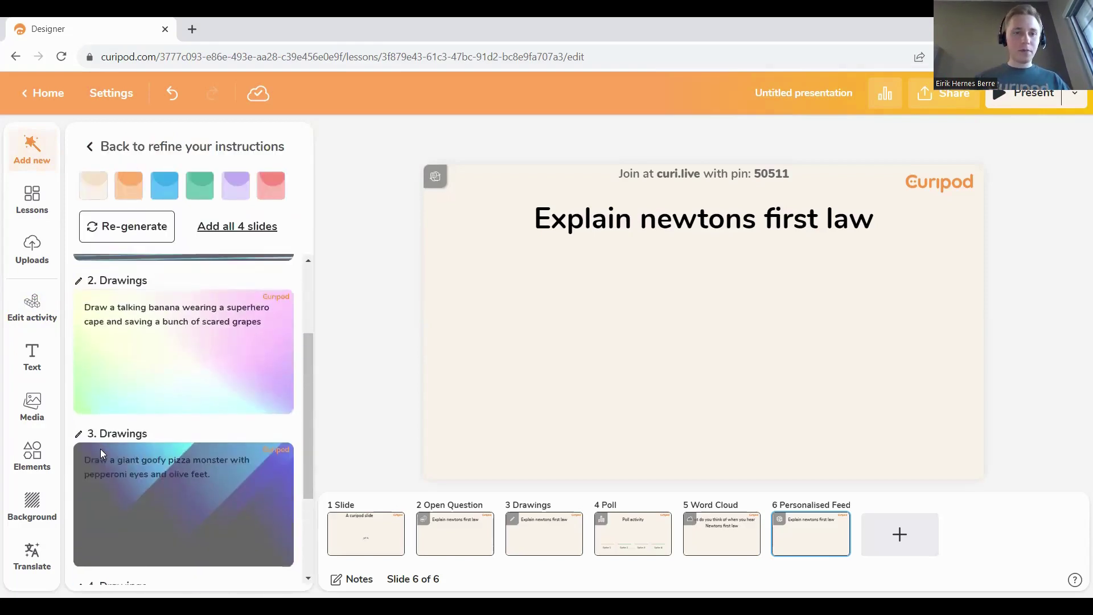
left_click(180, 377)
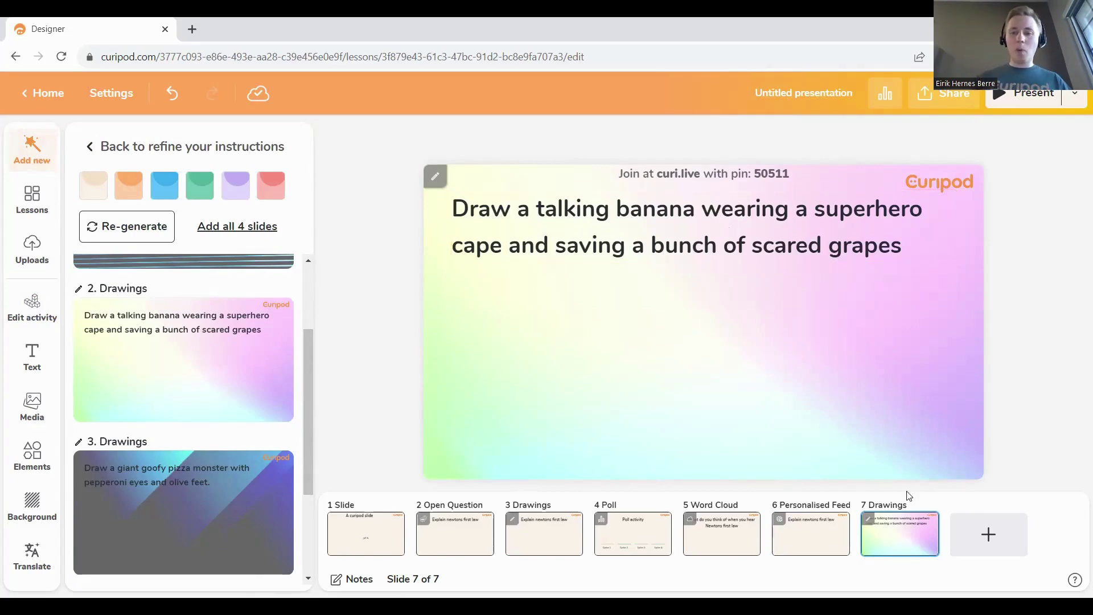
scroll(910, 496, "up", 5)
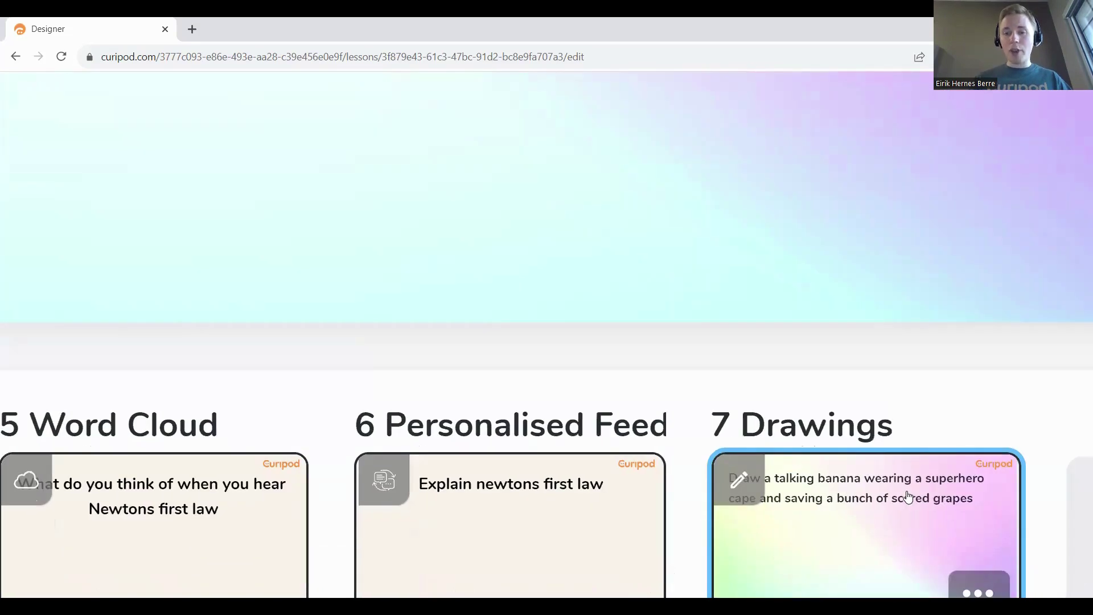
scroll(910, 495, "down", 5)
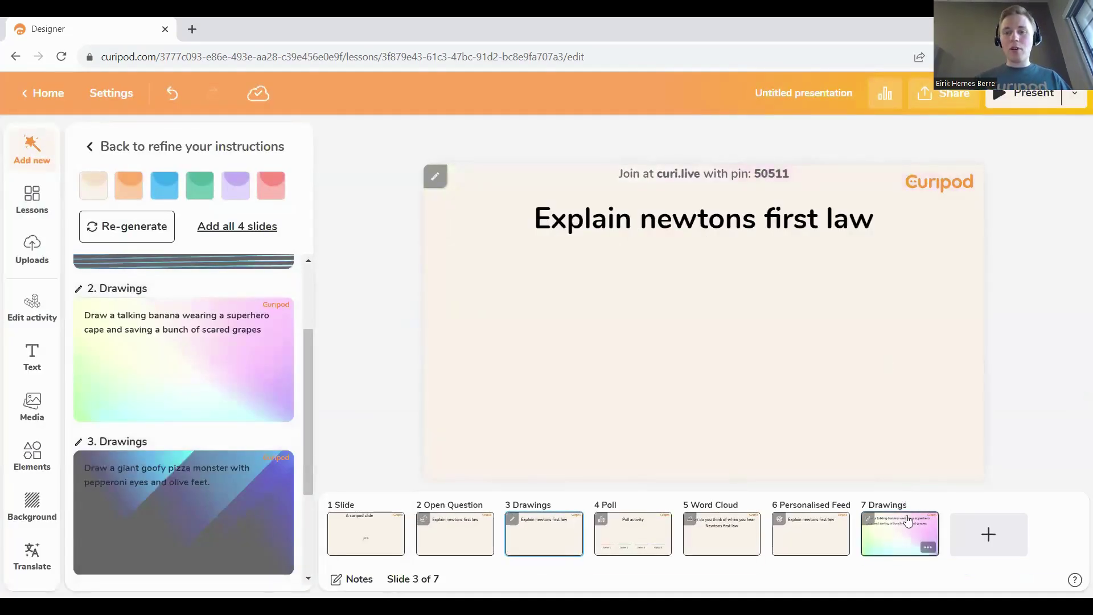
left_click(909, 520)
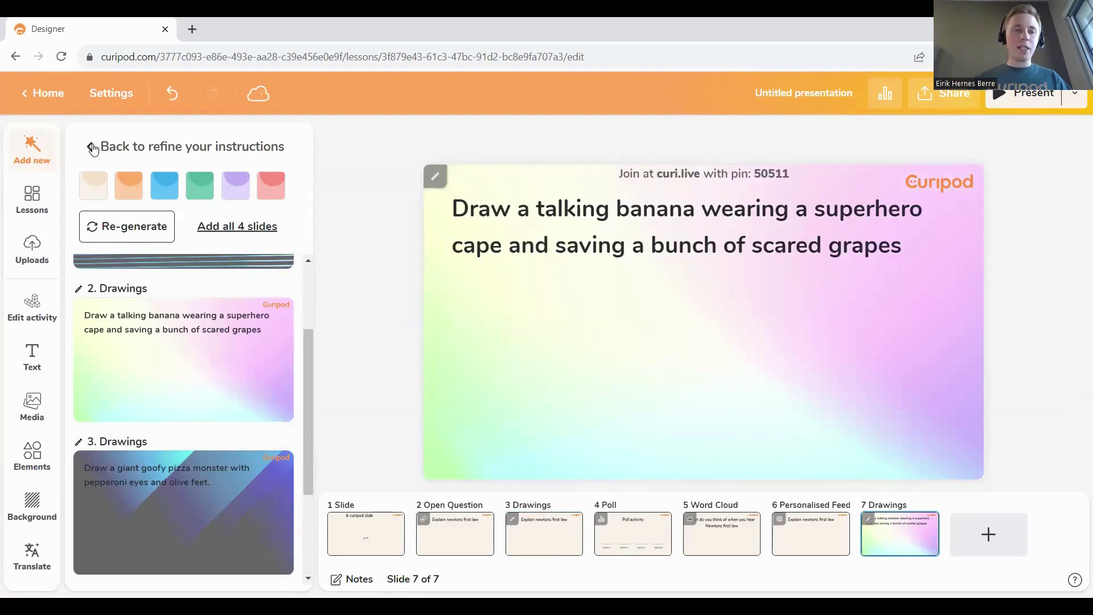
Review the drawing activity's settings and select its prompt text
left_click(92, 149)
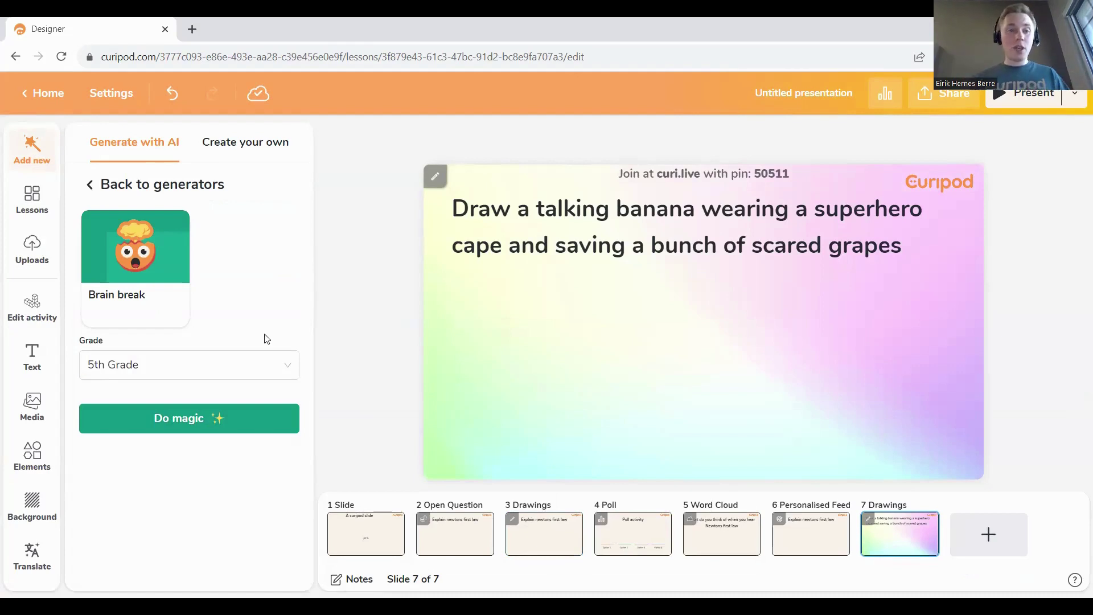
left_click(30, 313)
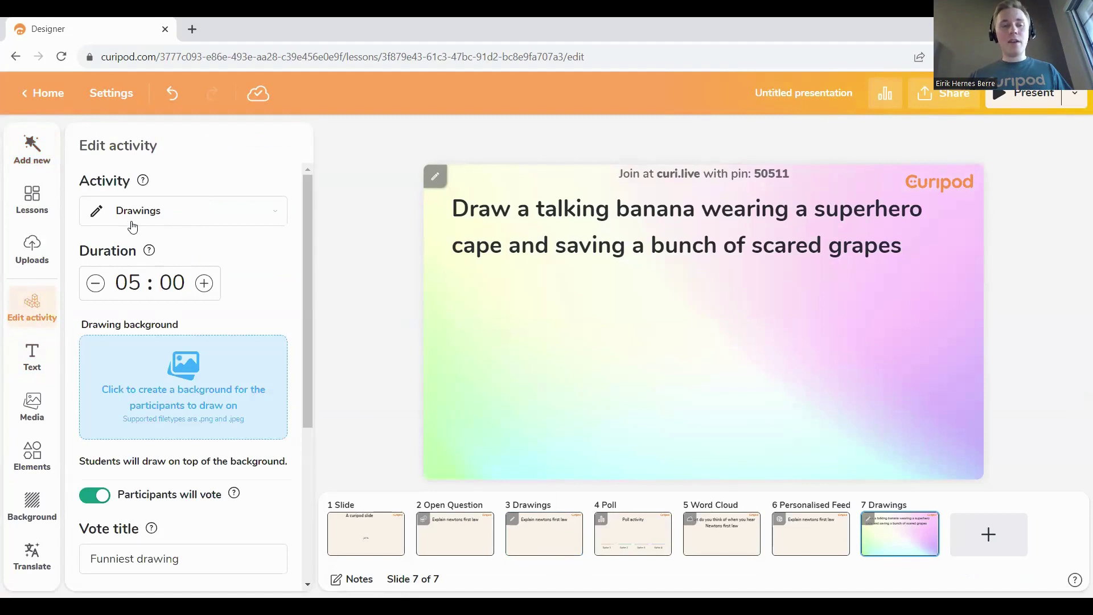
double_click(470, 217)
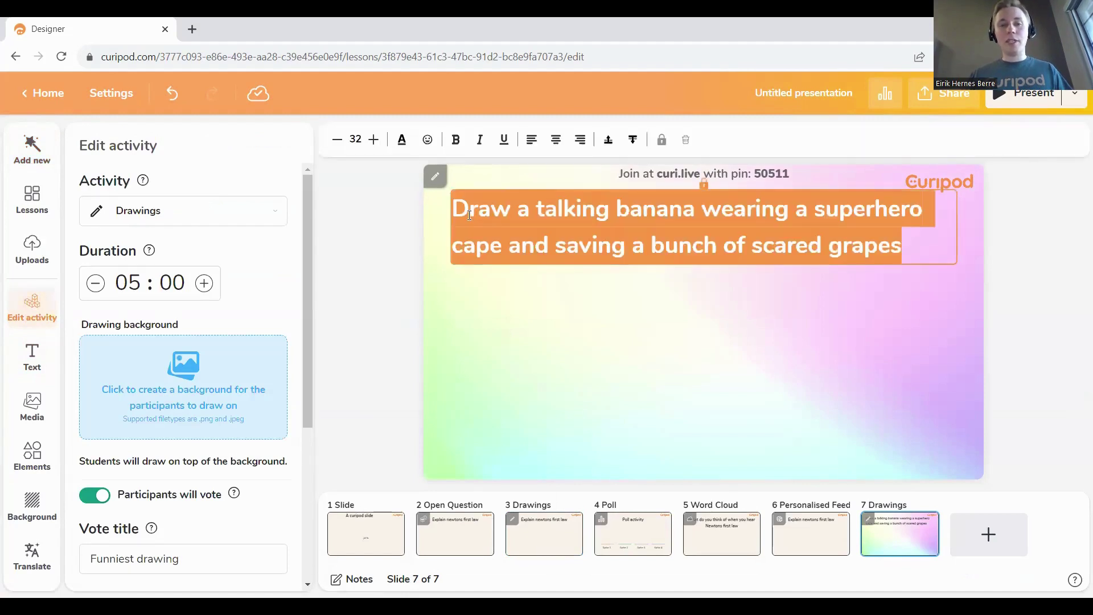
left_click(32, 149)
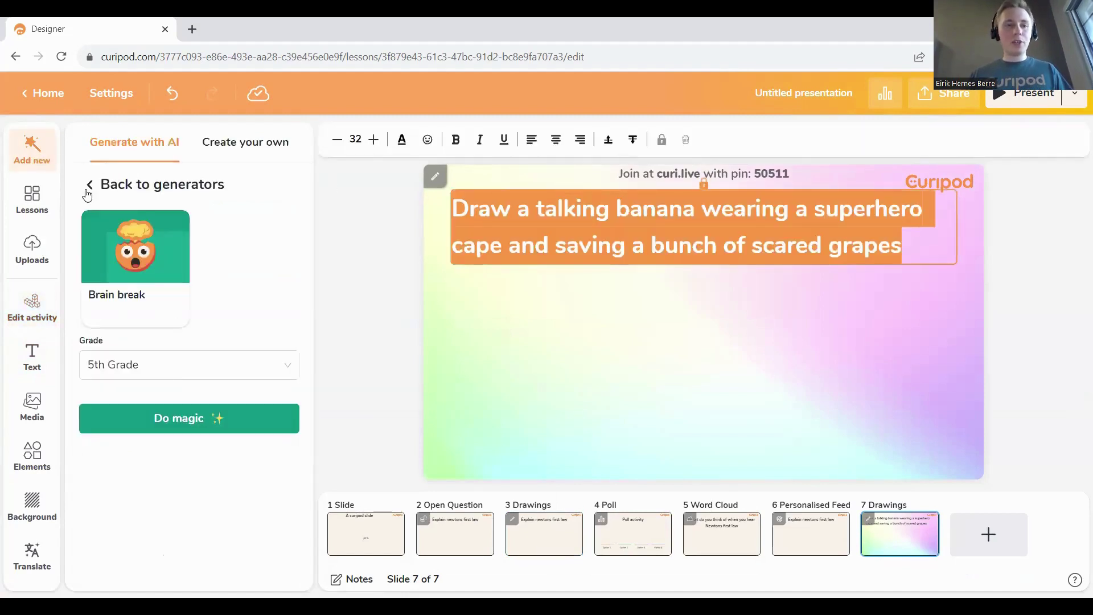
Generate 'Math' would-you-rather polls, add the first as slide 8, and view its settings
left_click(89, 190)
left_click(135, 408)
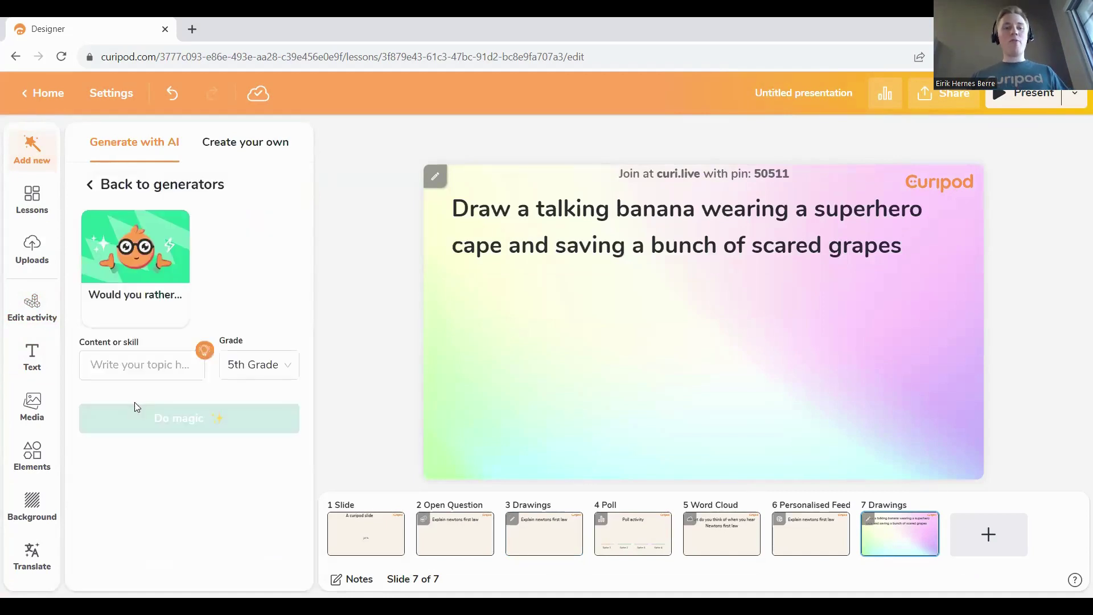
left_click(137, 357)
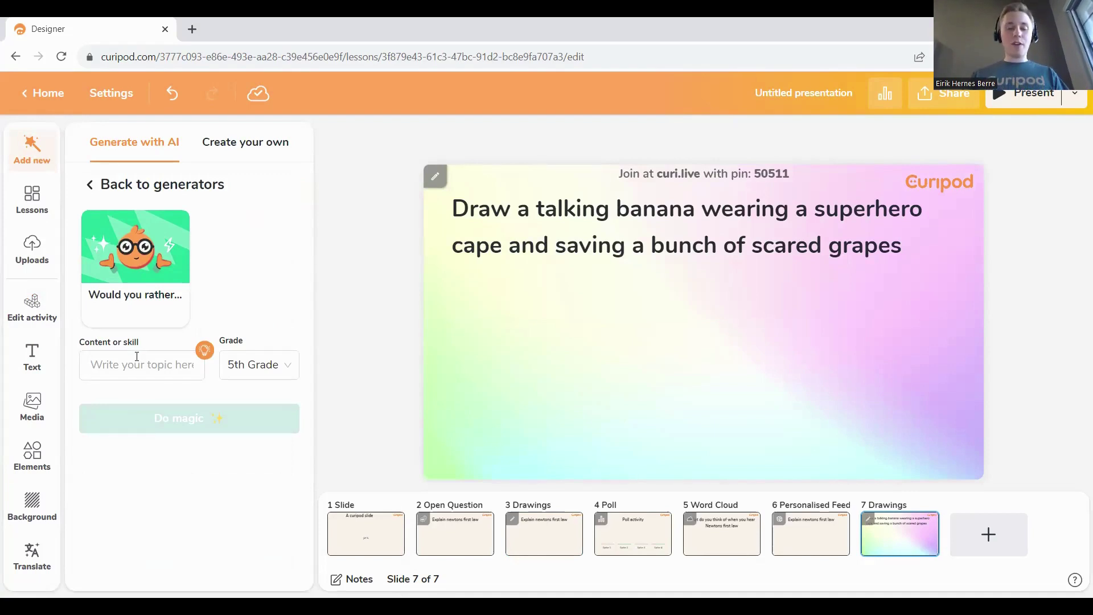
type("Math")
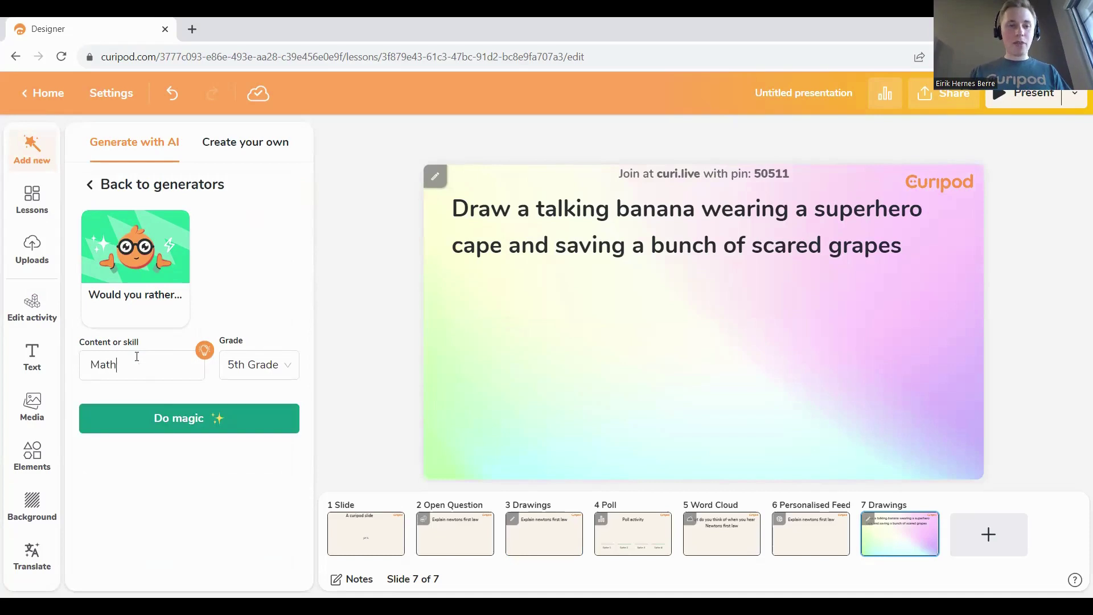
left_click(160, 418)
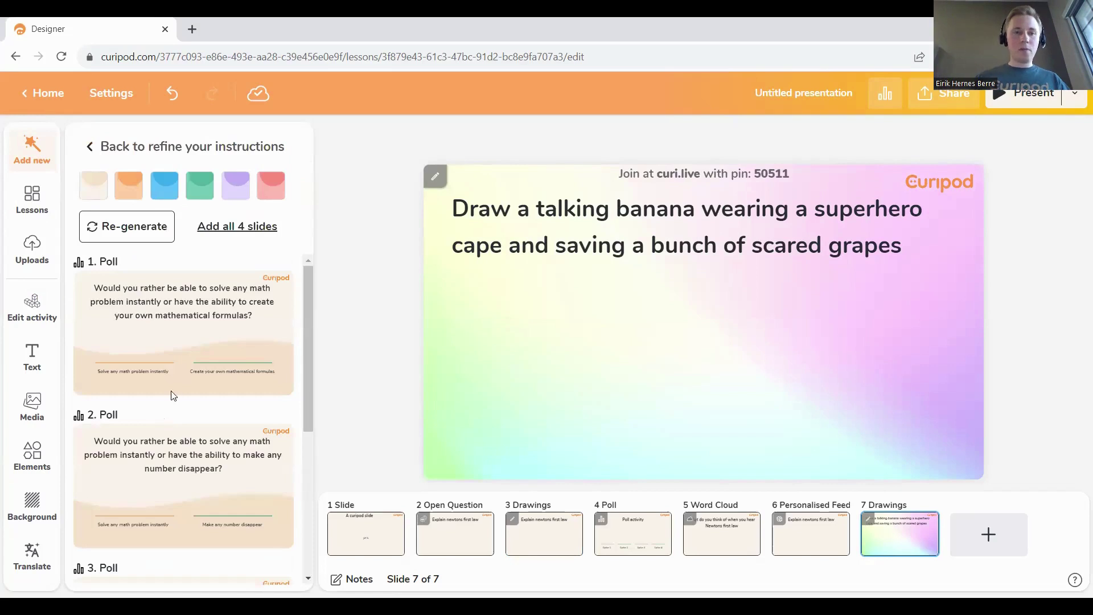
left_click(184, 316)
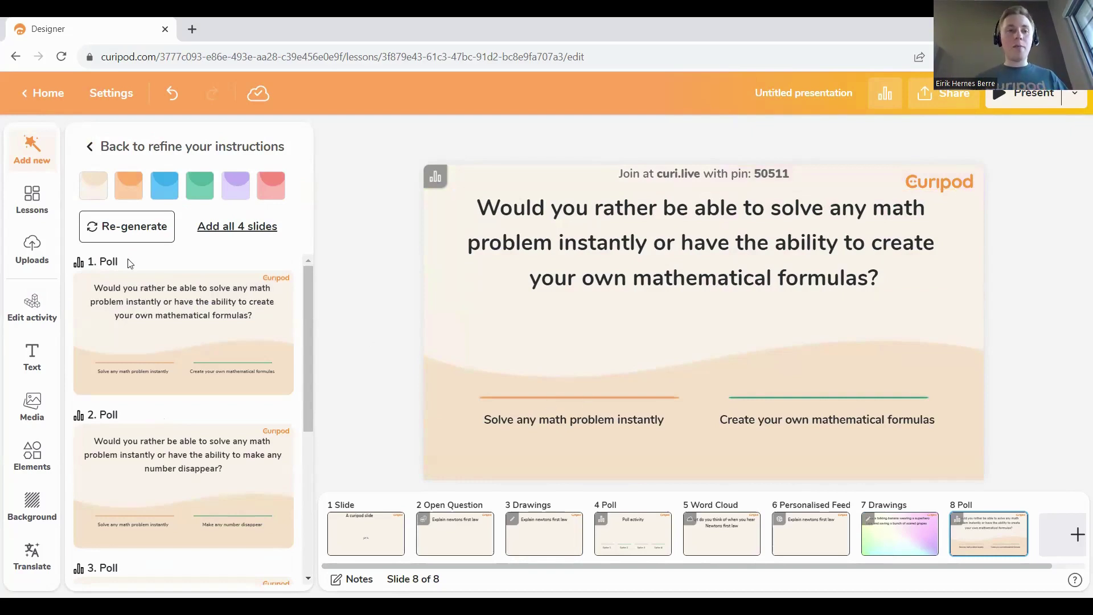
left_click(34, 313)
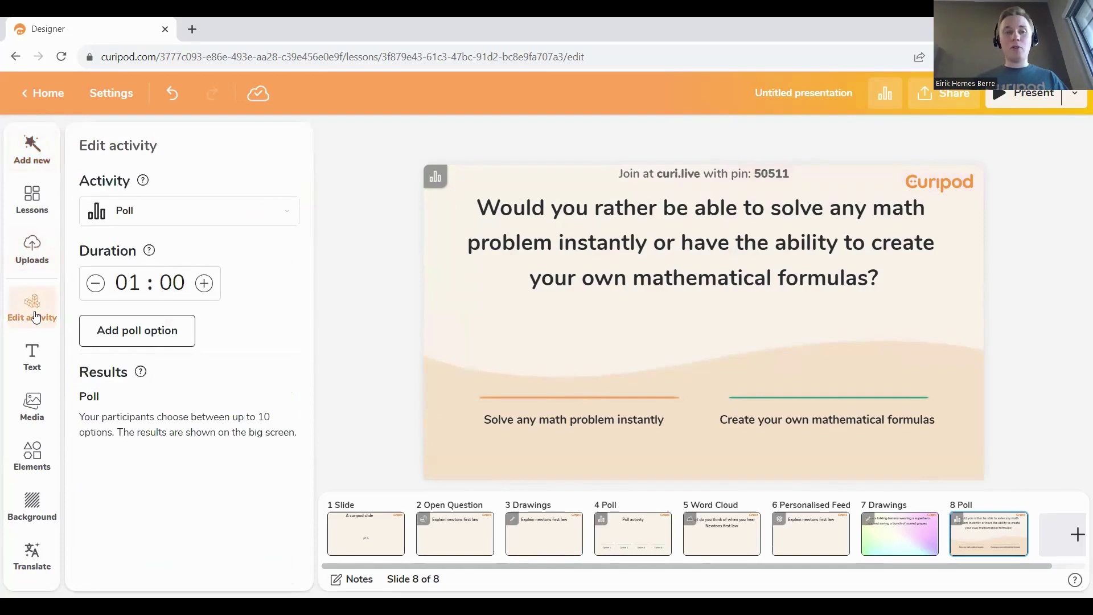
From Home, start a new lesson using the Full lesson generator
left_click(47, 101)
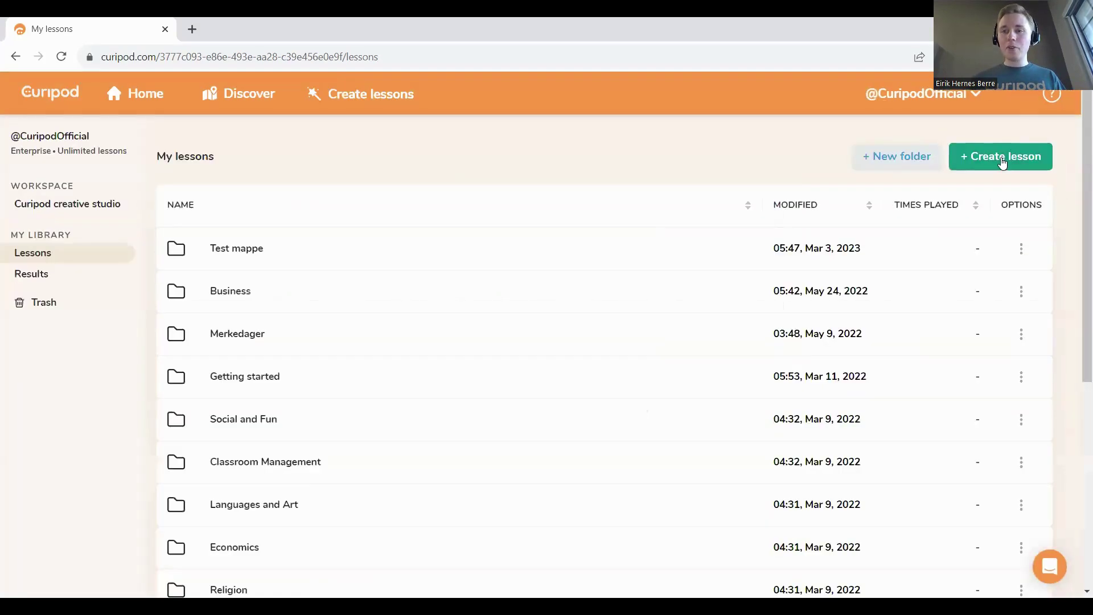
left_click(1001, 158)
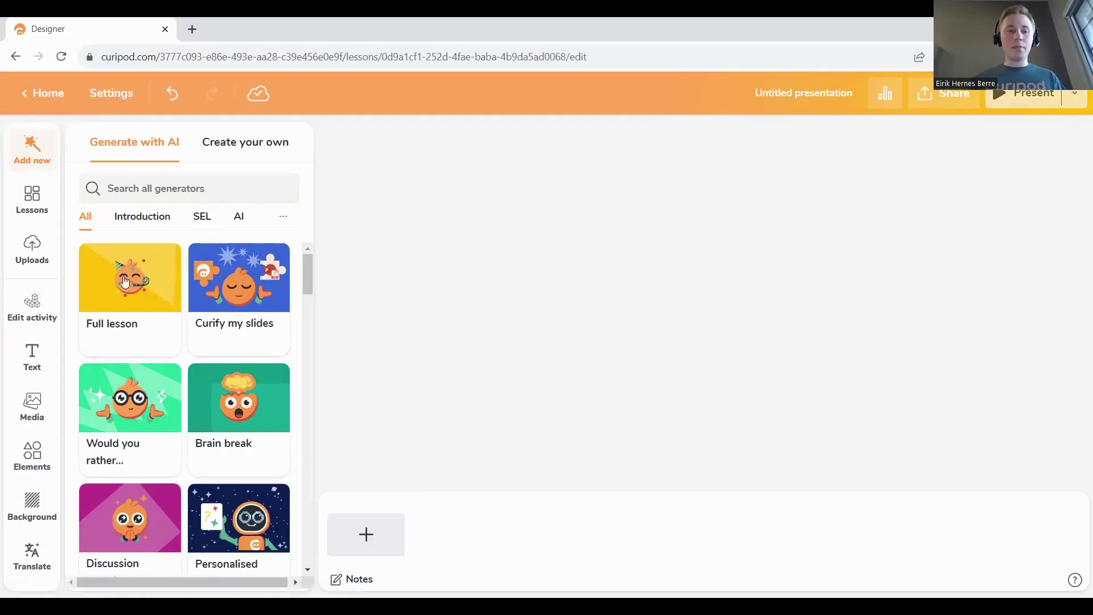
scroll(159, 358, "down", 5)
scroll(158, 358, "up", 5)
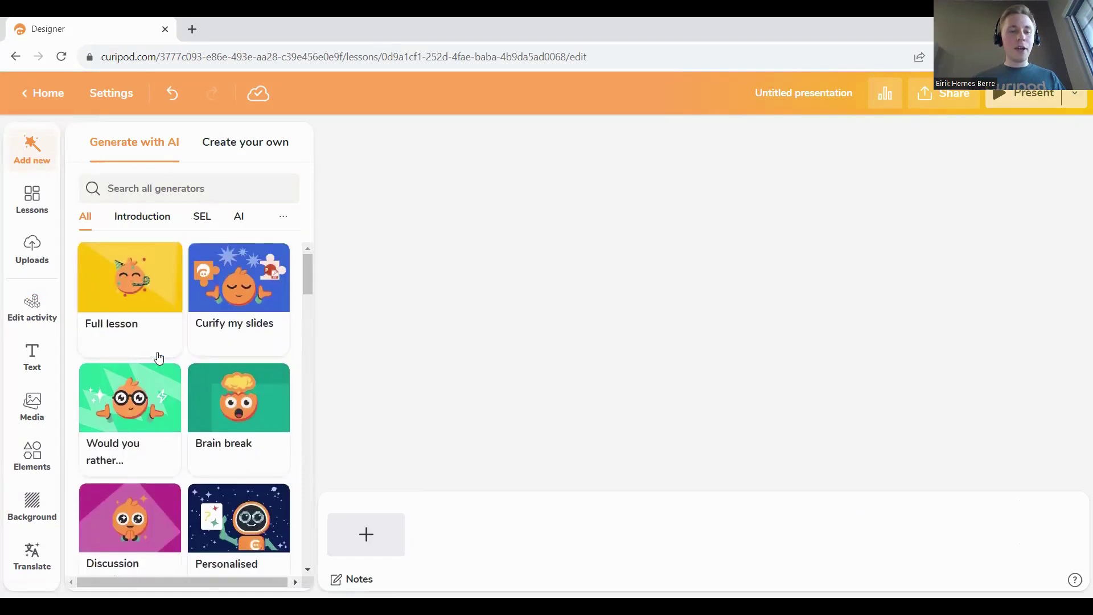
left_click(122, 288)
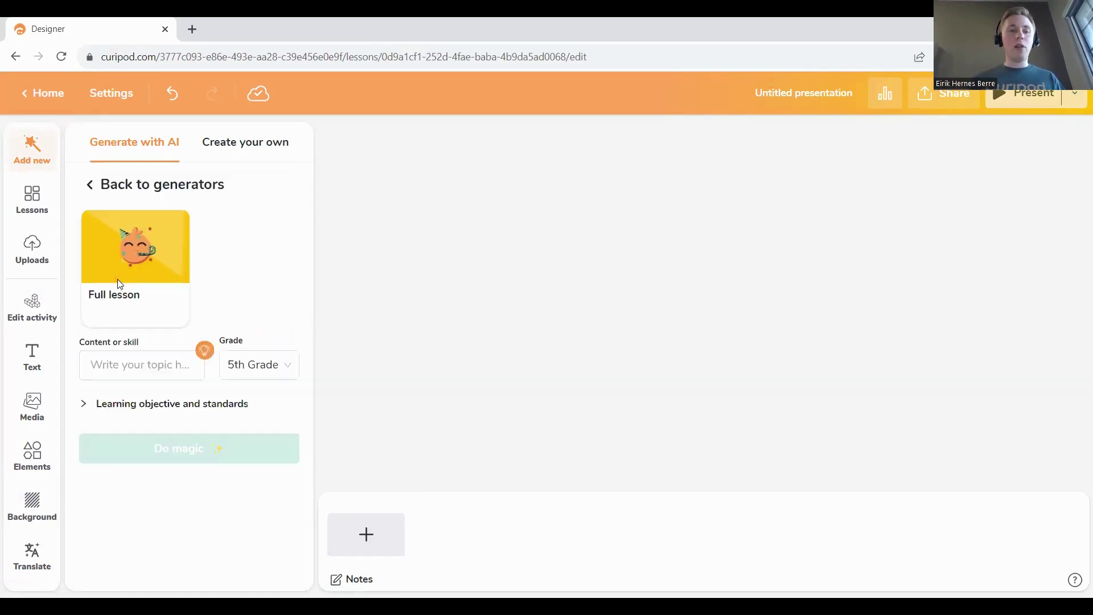
Generate a Romeo and Juliet full lesson for 9th Grade
left_click(120, 363)
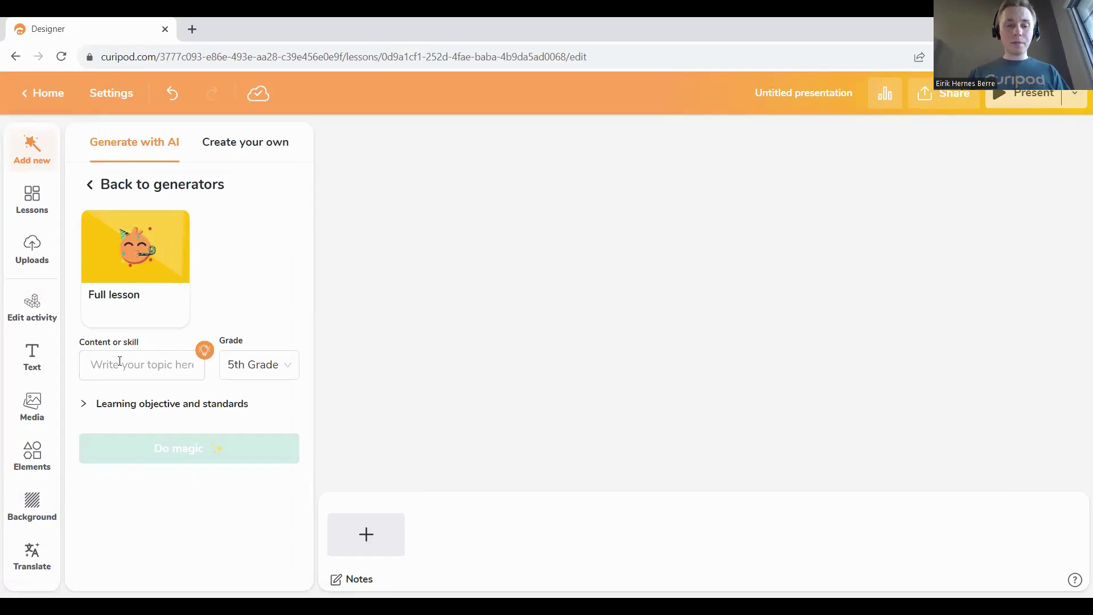
type("Romeo and Juliet")
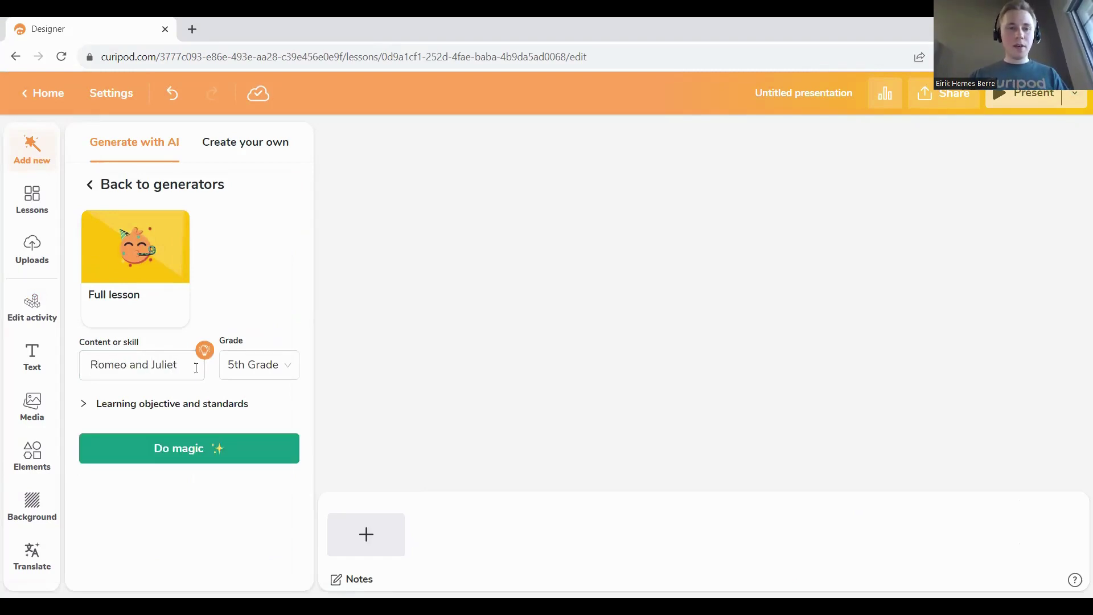
left_click(251, 365)
scroll(267, 450, "down", 2)
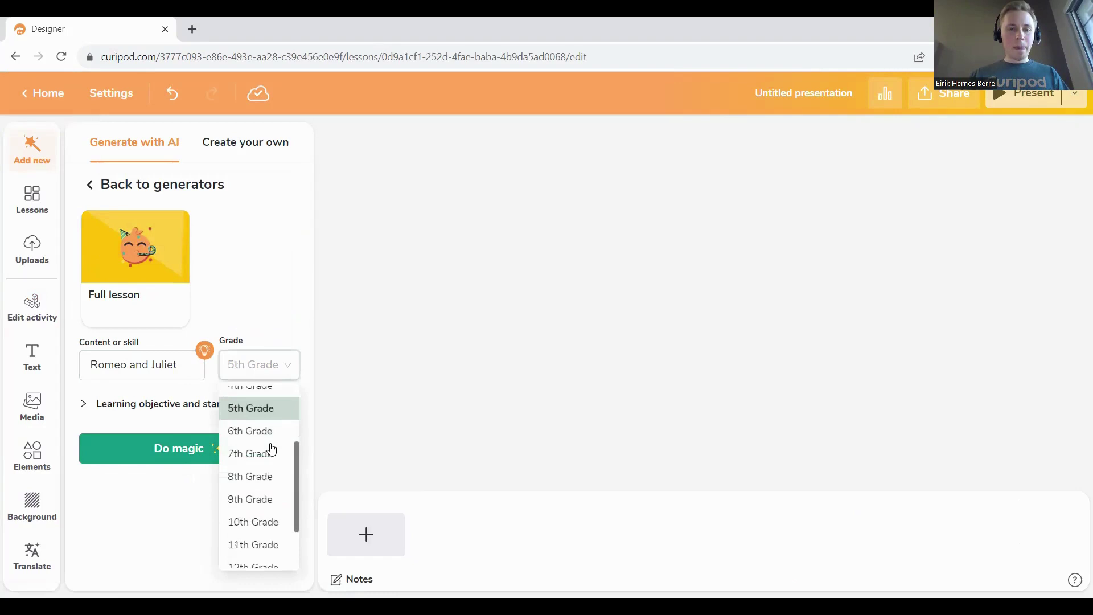
scroll(268, 444, "up", 1)
left_click(242, 536)
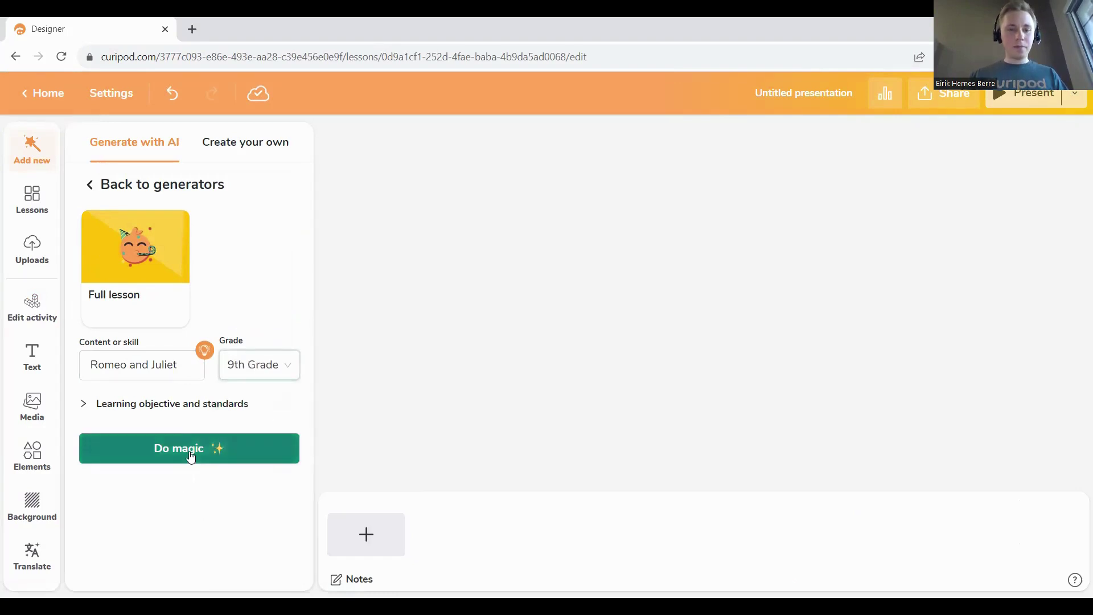
left_click(190, 453)
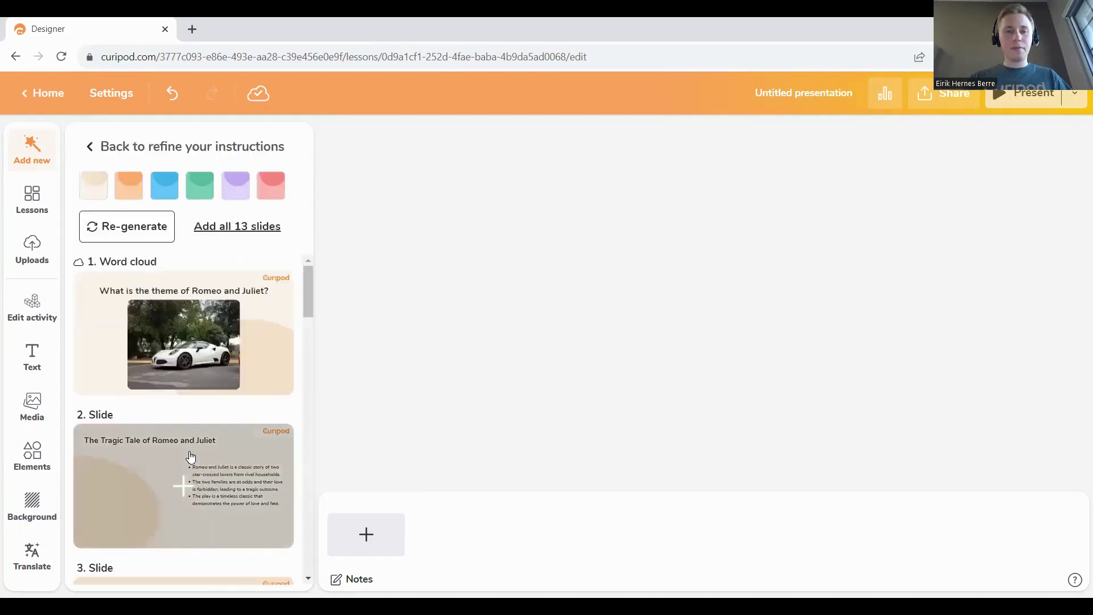
Apply the green theme and add six generated slides, from the title to the Shakespeare theme question
scroll(125, 403, "down", 3)
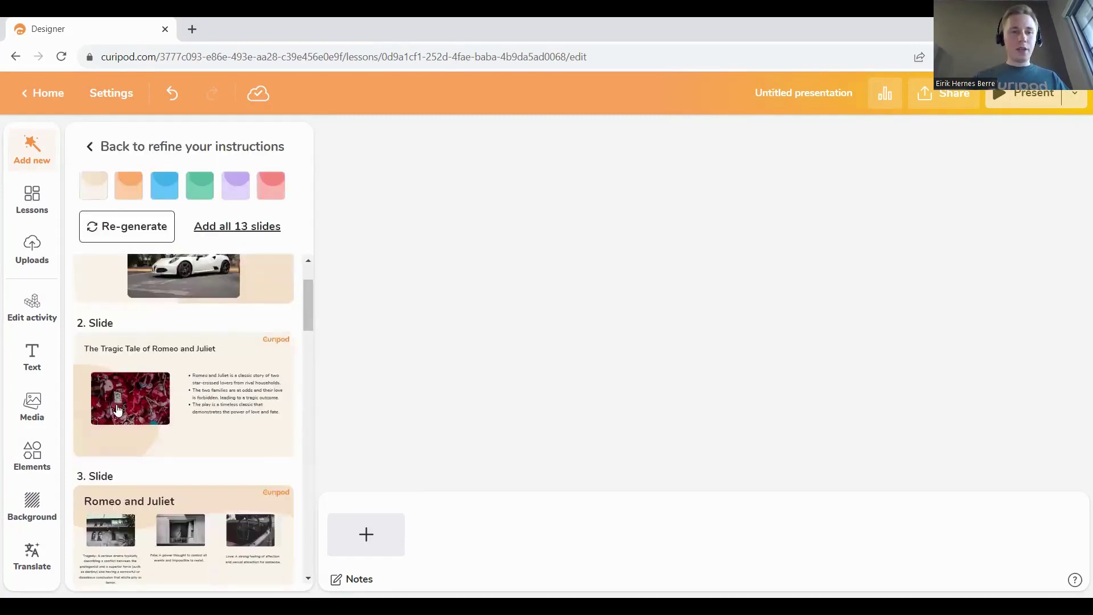
left_click(200, 185)
left_click(183, 400)
scroll(184, 433, "down", 2)
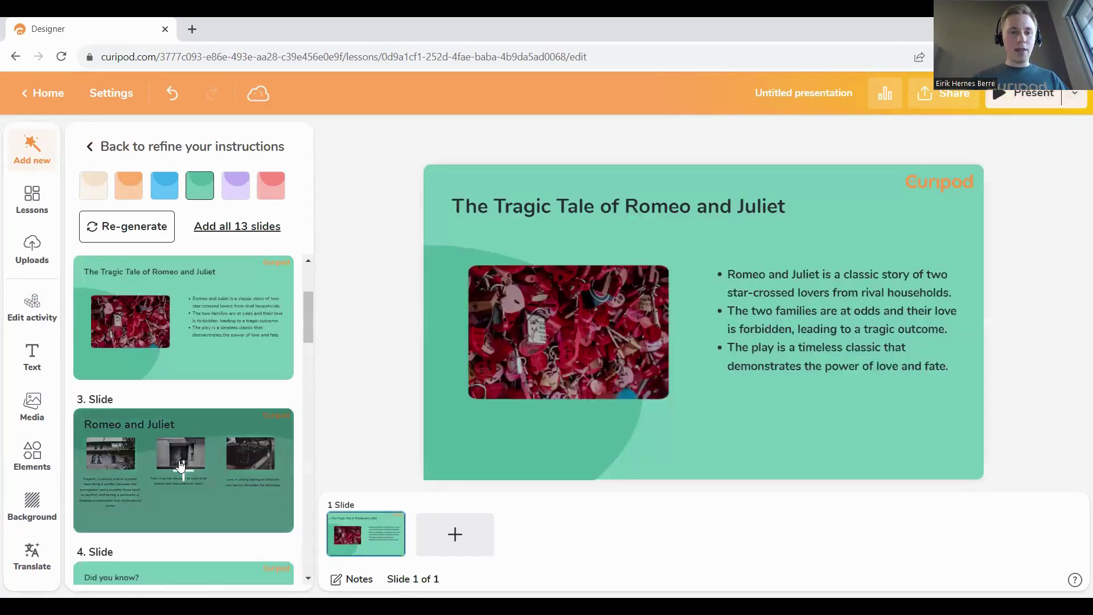
left_click(183, 472)
scroll(189, 518, "down", 3)
left_click(185, 510)
scroll(180, 490, "down", 3)
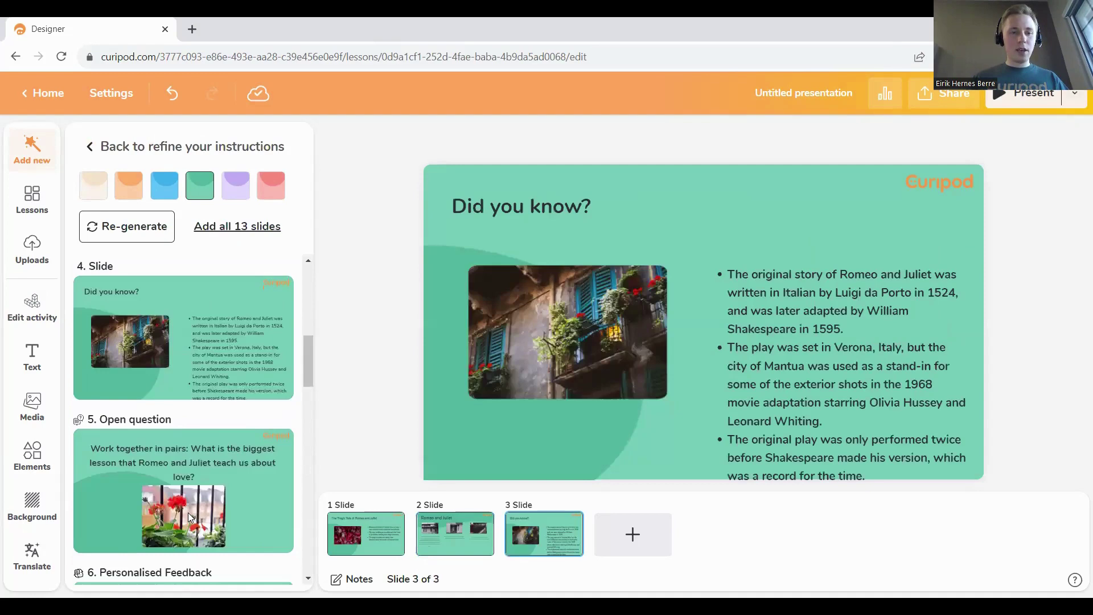
left_click(176, 470)
scroll(177, 473, "down", 3)
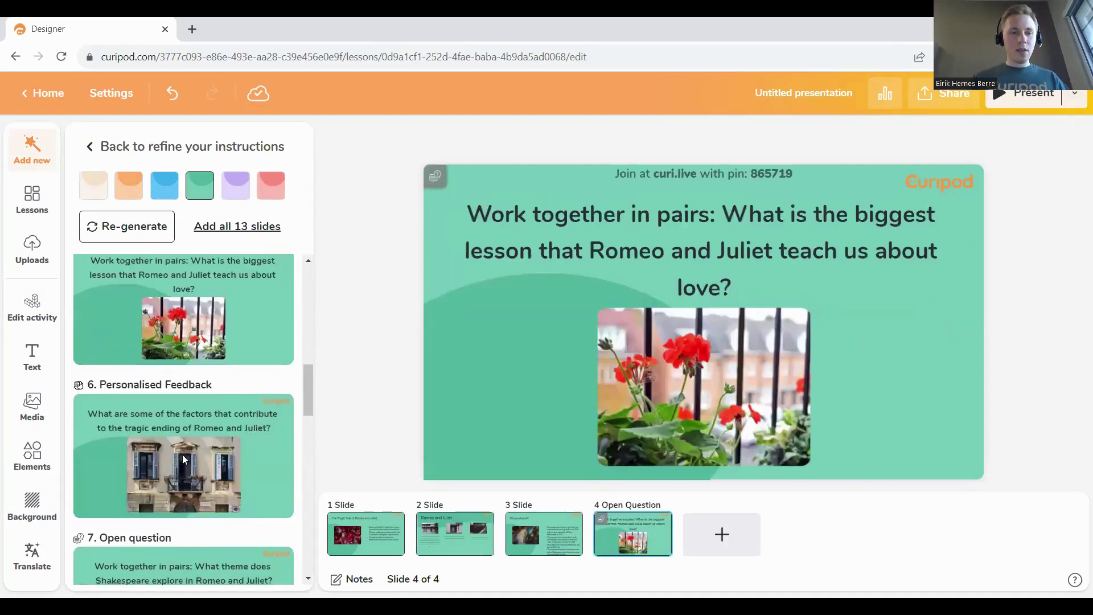
left_click(182, 451)
scroll(194, 483, "down", 1)
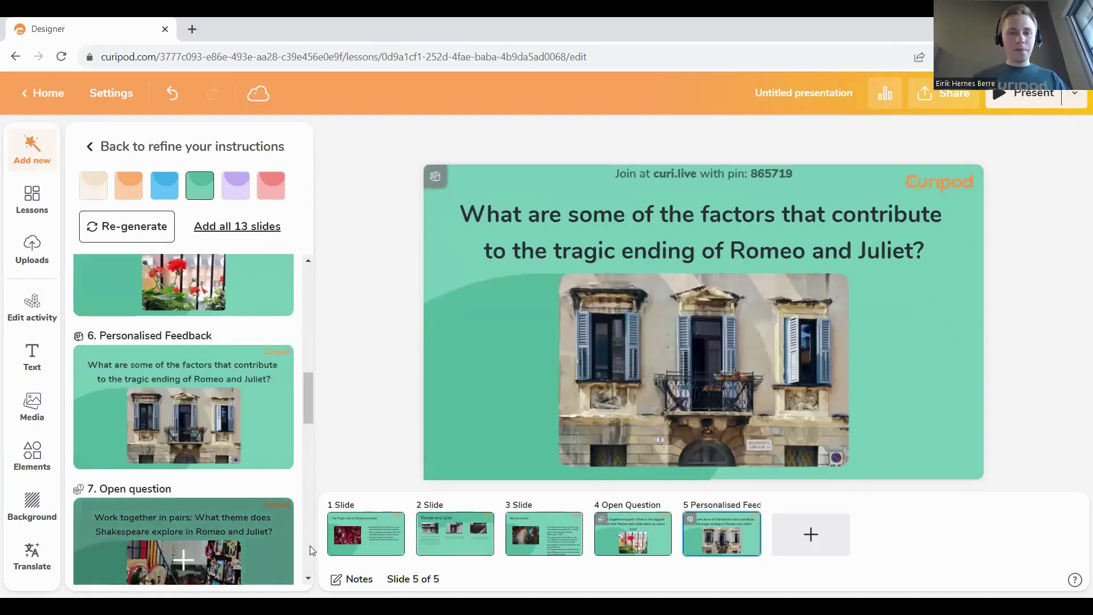
left_click(183, 557)
Step through the added Romeo and Juliet slides in the editor
left_click(357, 532)
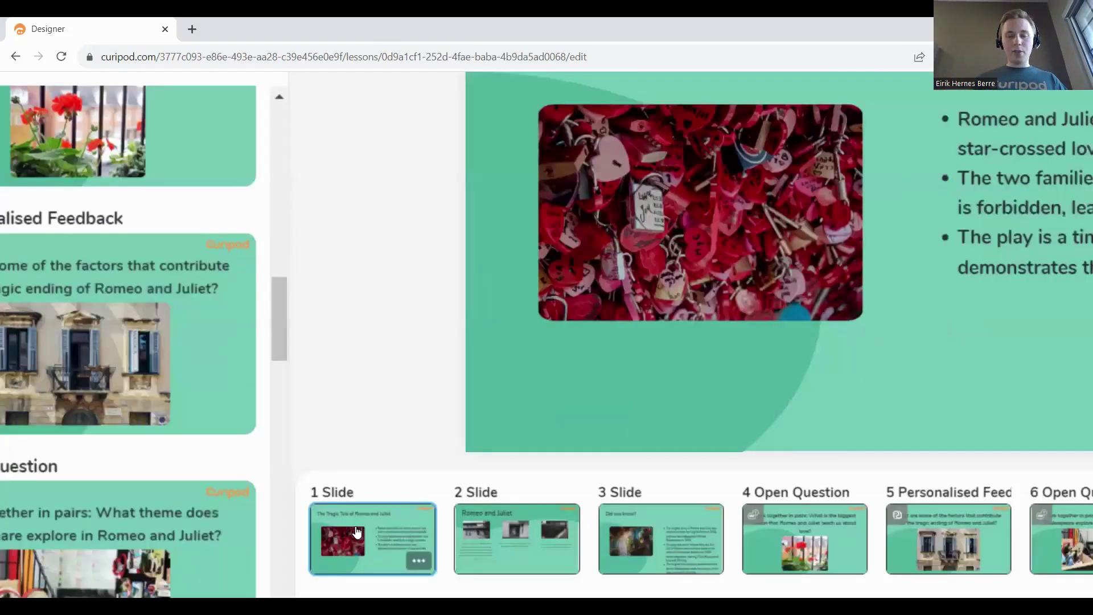
key("Right")
key("Right")
key("Right")
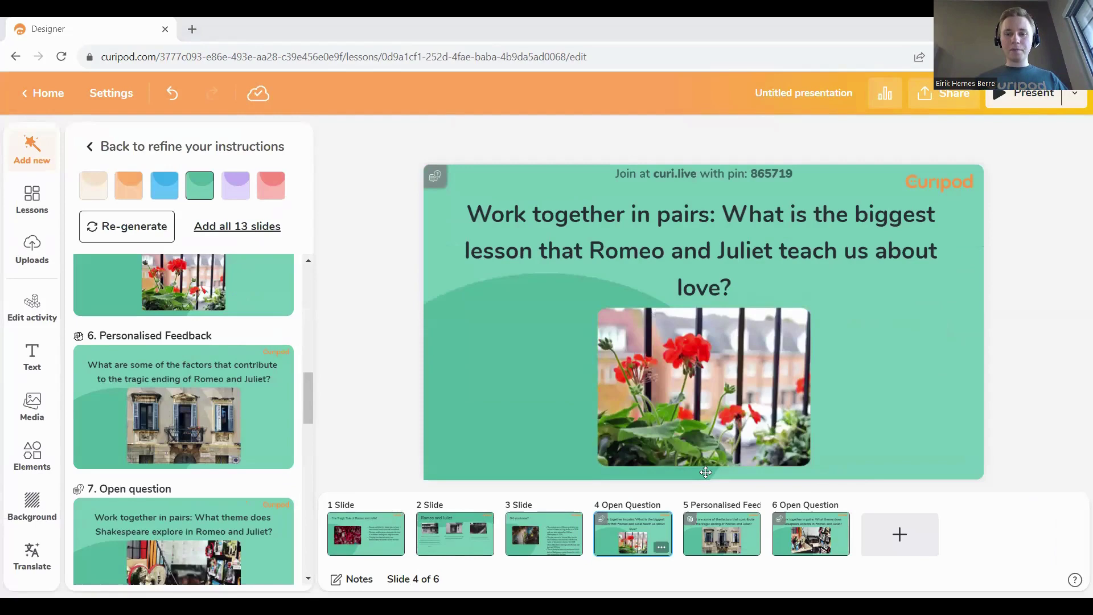
key("Right")
key("Right")
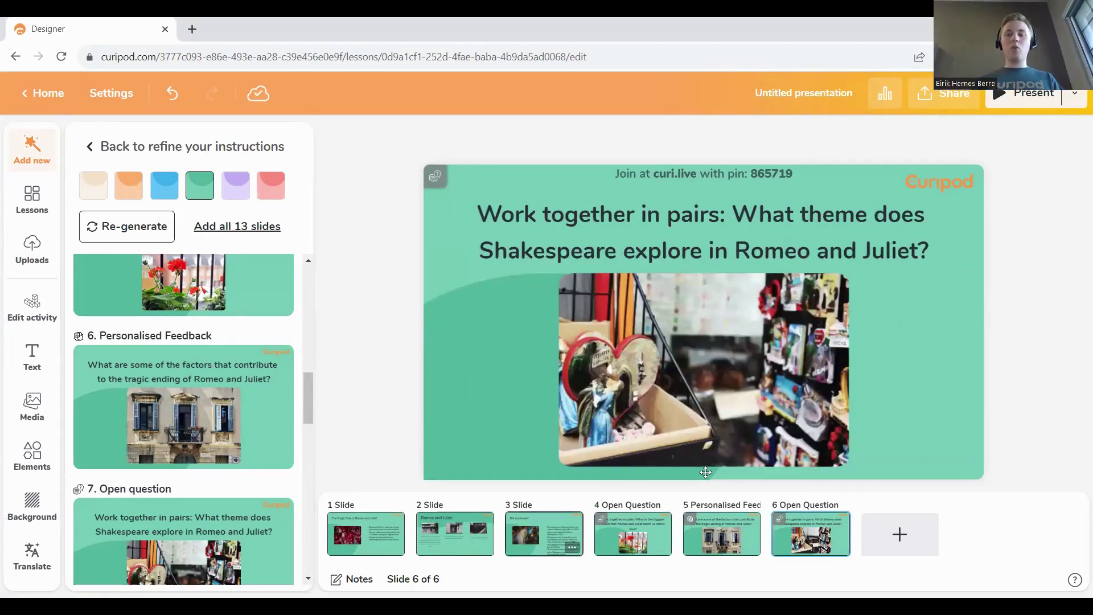
left_click(90, 151)
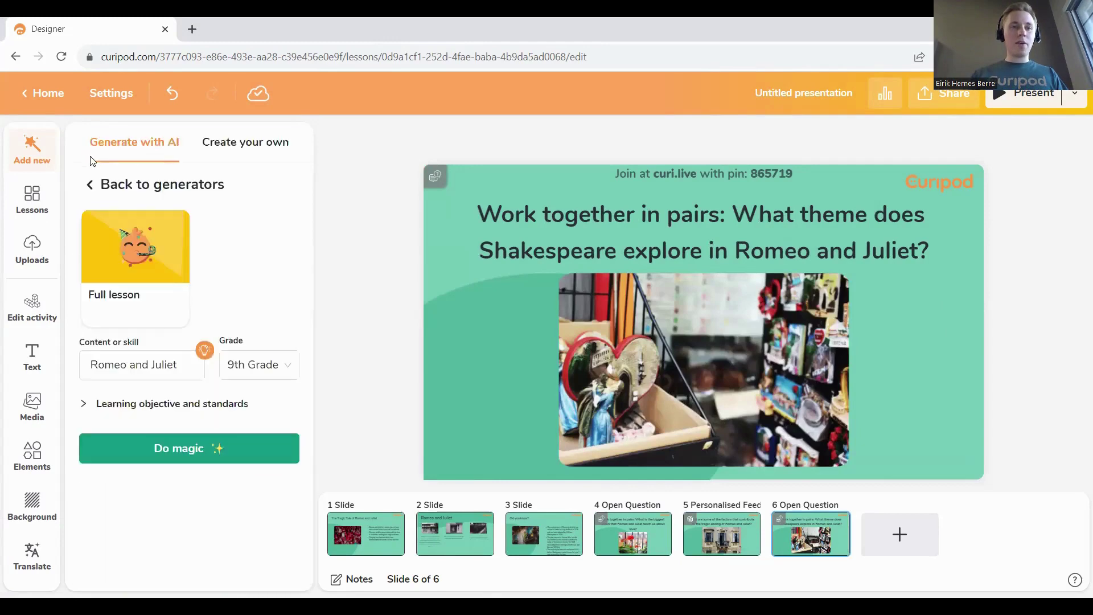
Generate 'Romeo and Juliet in Texas' would-you-rather polls and place the shootout poll first
left_click(94, 186)
left_click(339, 527)
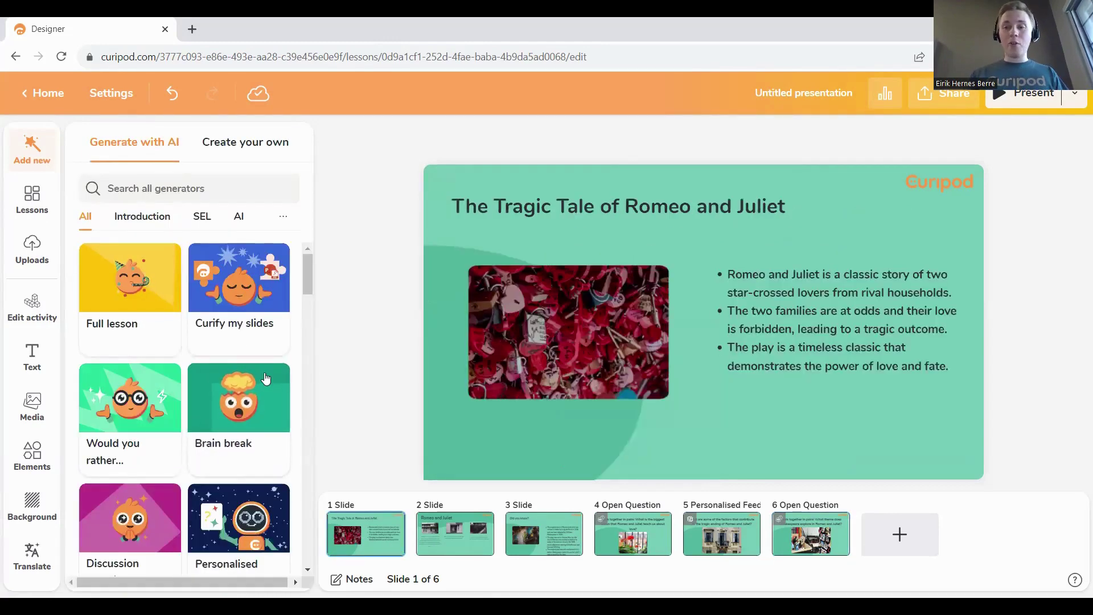
left_click(114, 413)
left_click(117, 368)
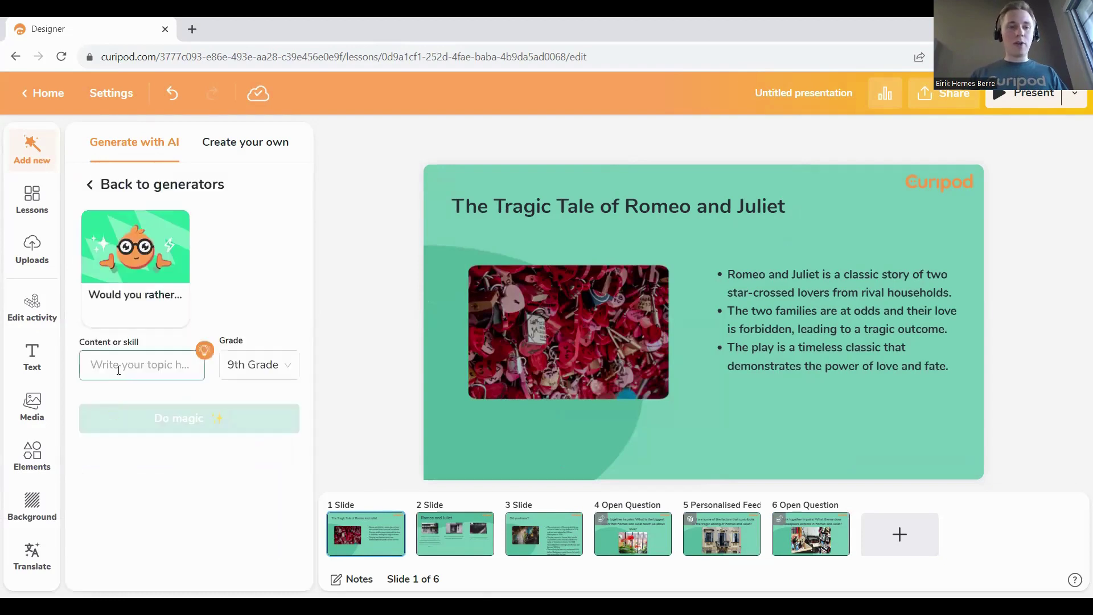
type("Romeo and J")
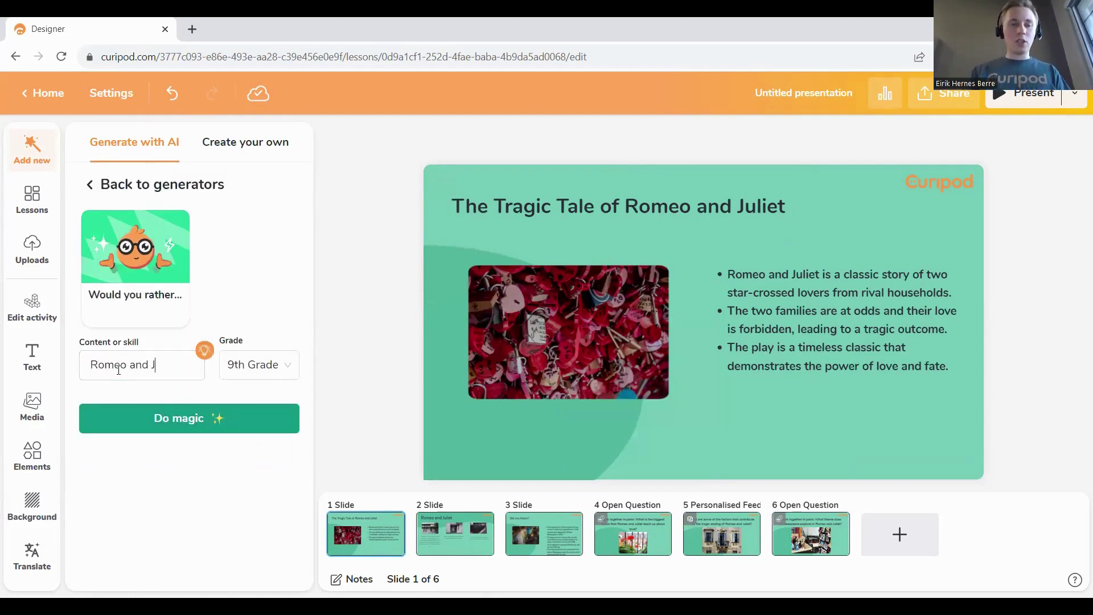
type("uliet in Texas")
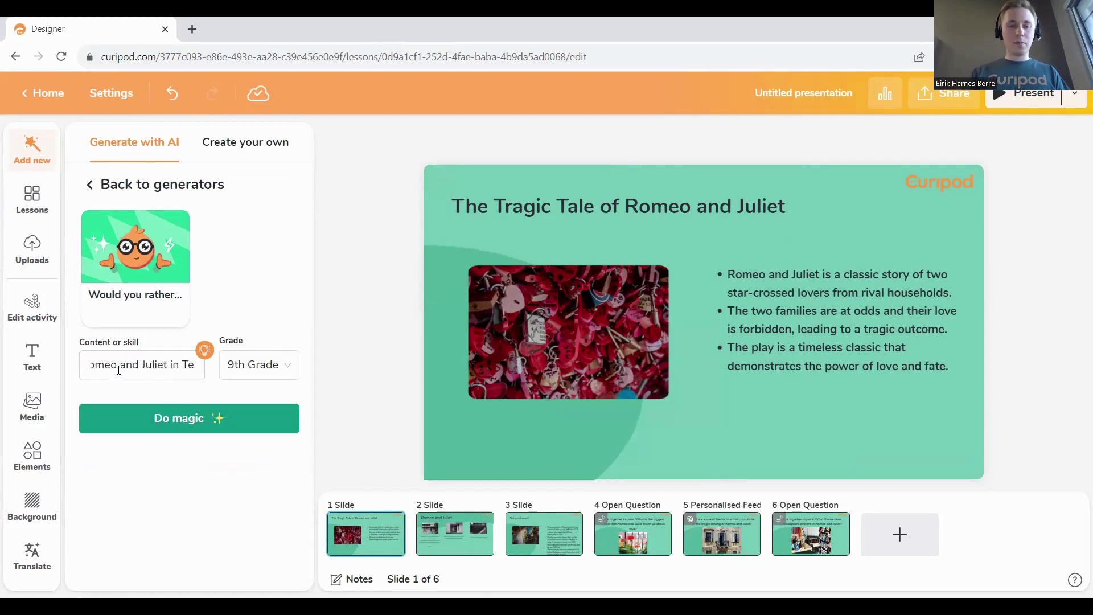
left_click(151, 428)
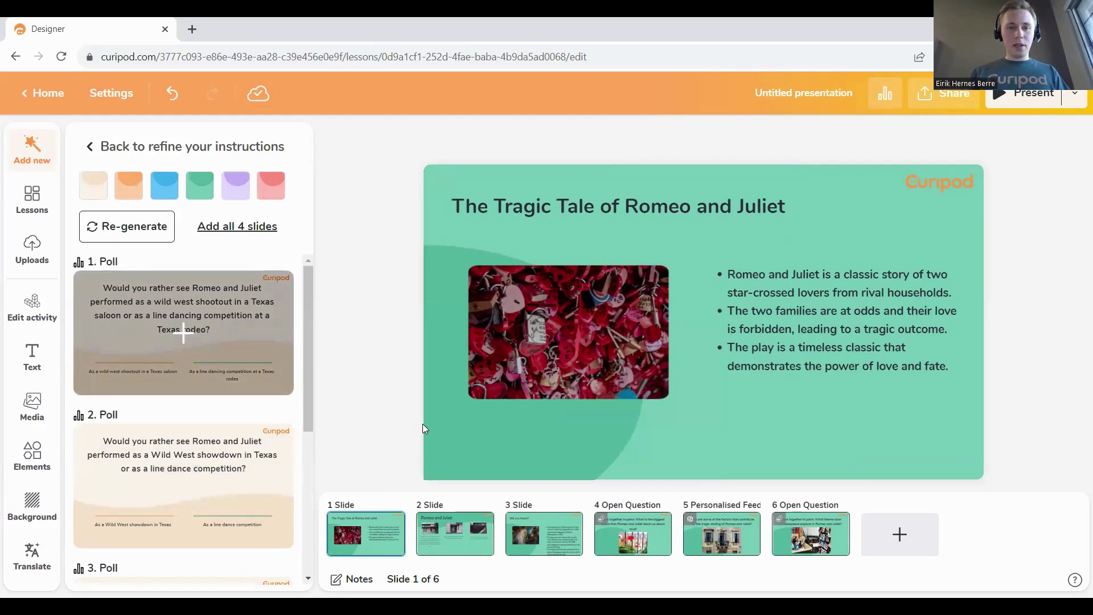
left_click(185, 331)
left_click_drag(389, 520, 370, 513)
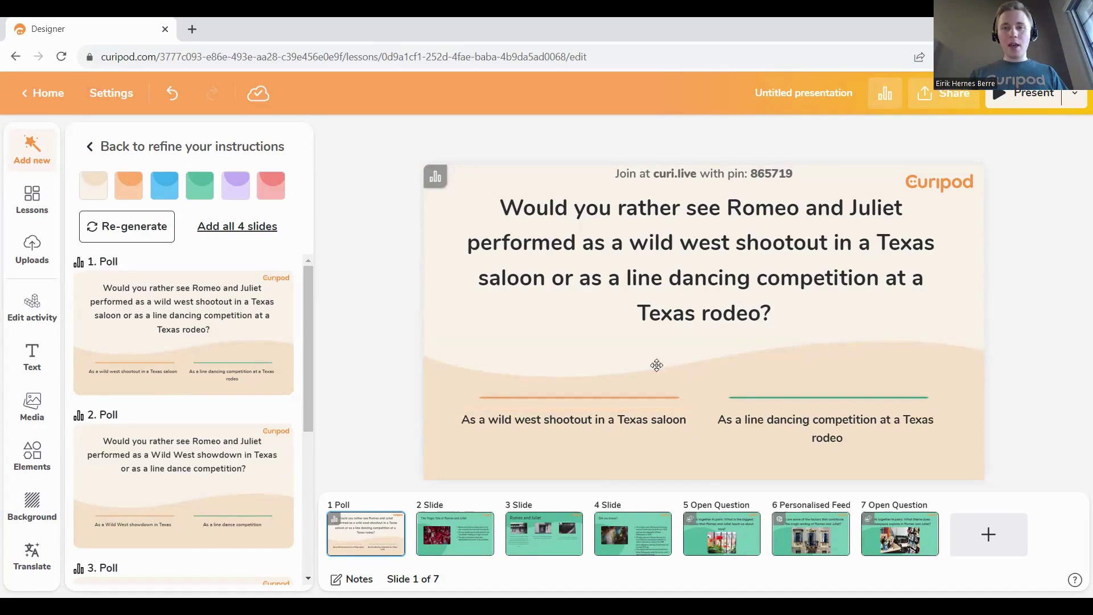
Go back to the generator gallery, filter to ELA, and open the Compare and contrast generator
left_click(89, 147)
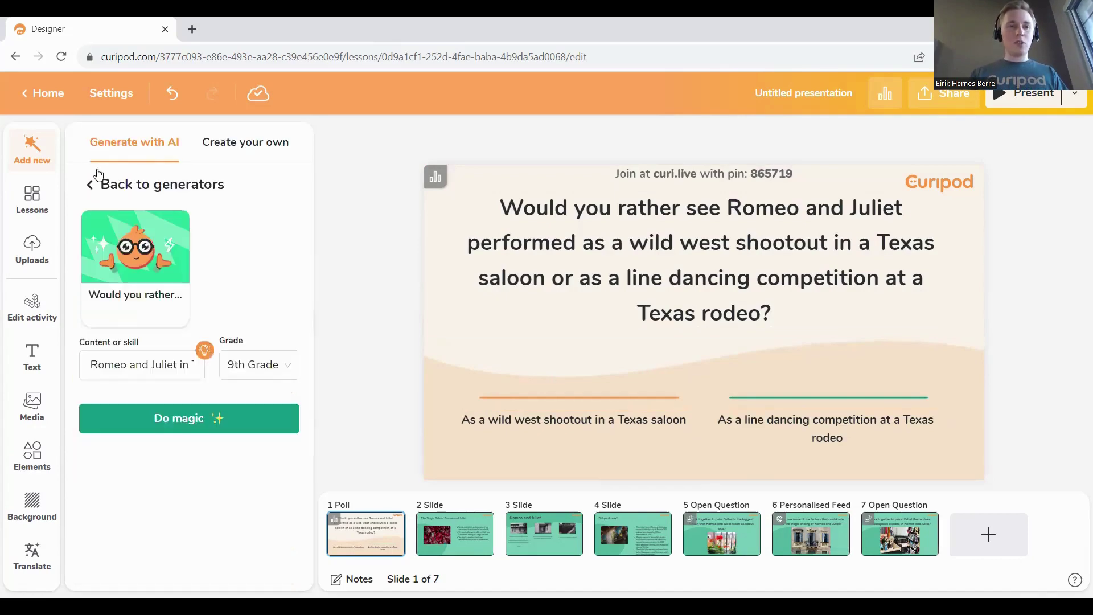
left_click(92, 181)
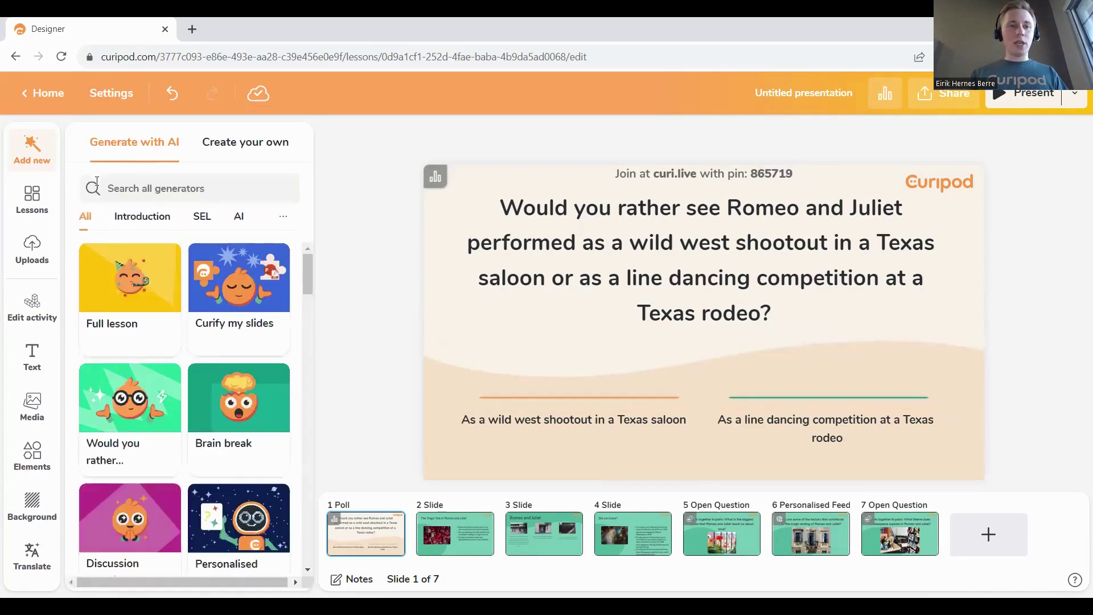
left_click(135, 188)
type("com")
key("BackSpace")
key("BackSpace")
key("BackSpace")
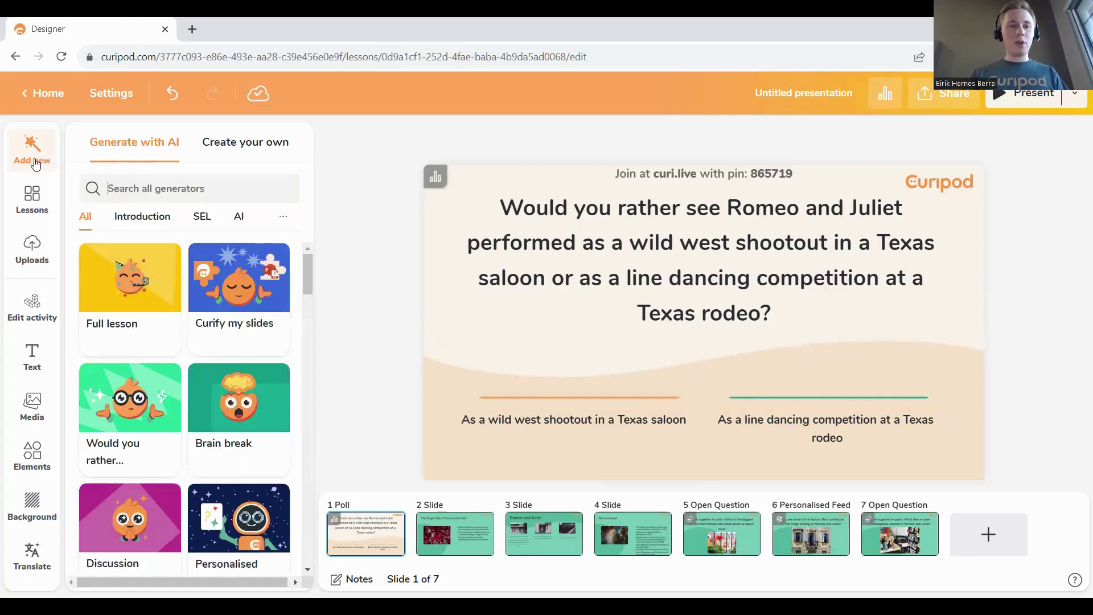
scroll(161, 217, "right", 5)
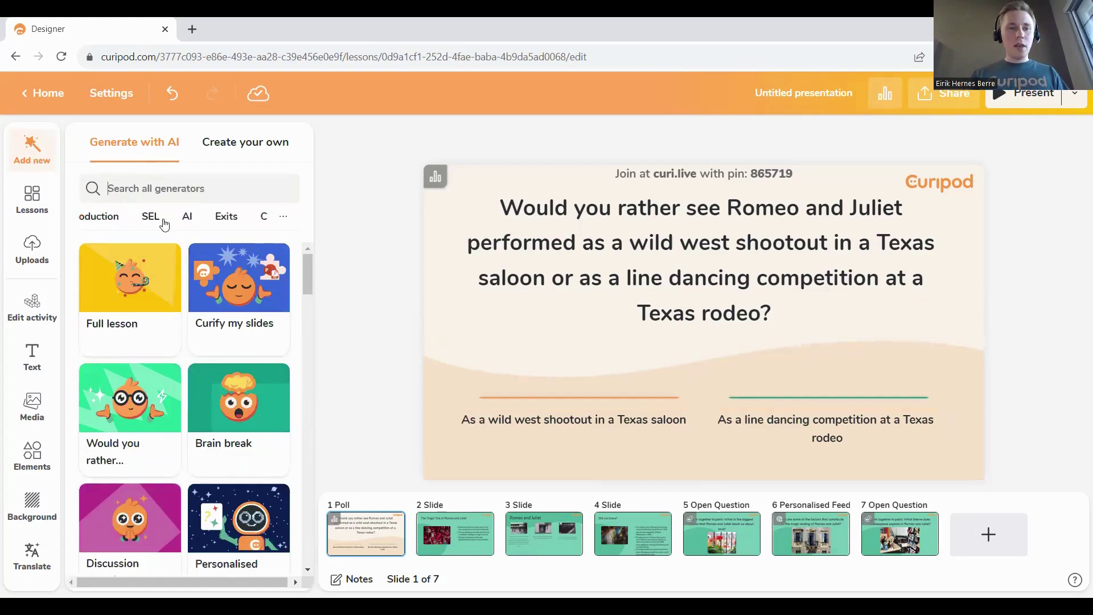
left_click(221, 217)
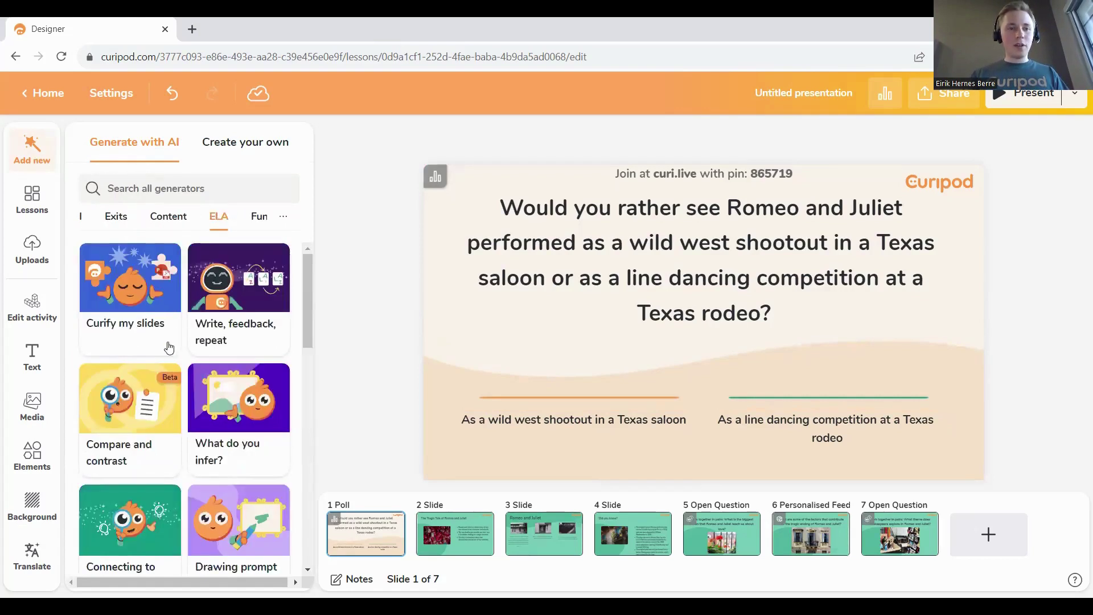
left_click(139, 408)
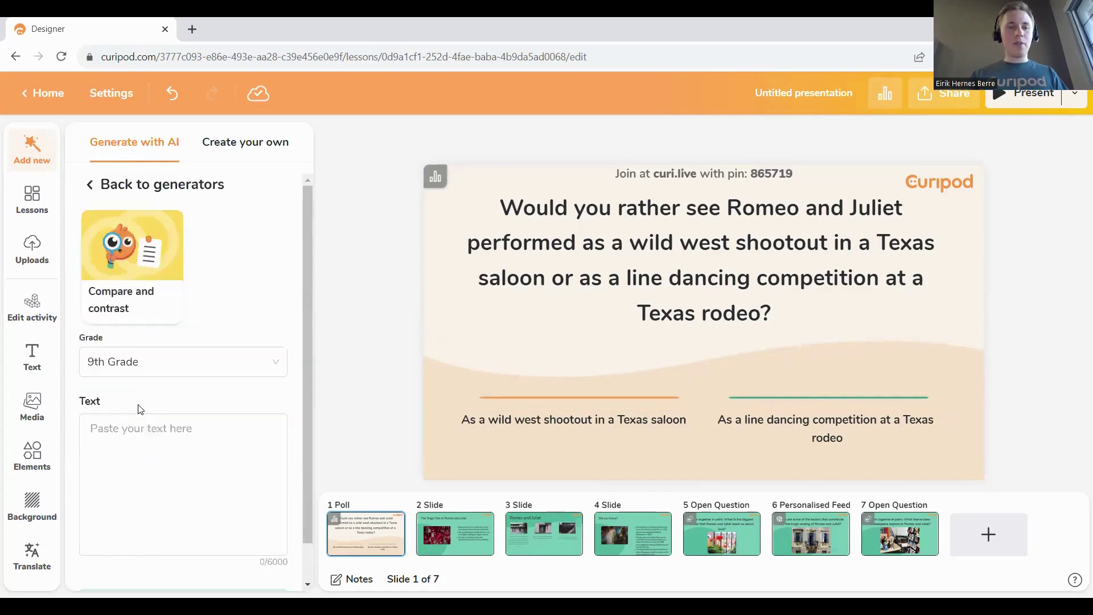
left_click(193, 29)
Load the Romeo and Juliet full play and select from ACT I to the first Exeunt
type("romeo and")
key("Return")
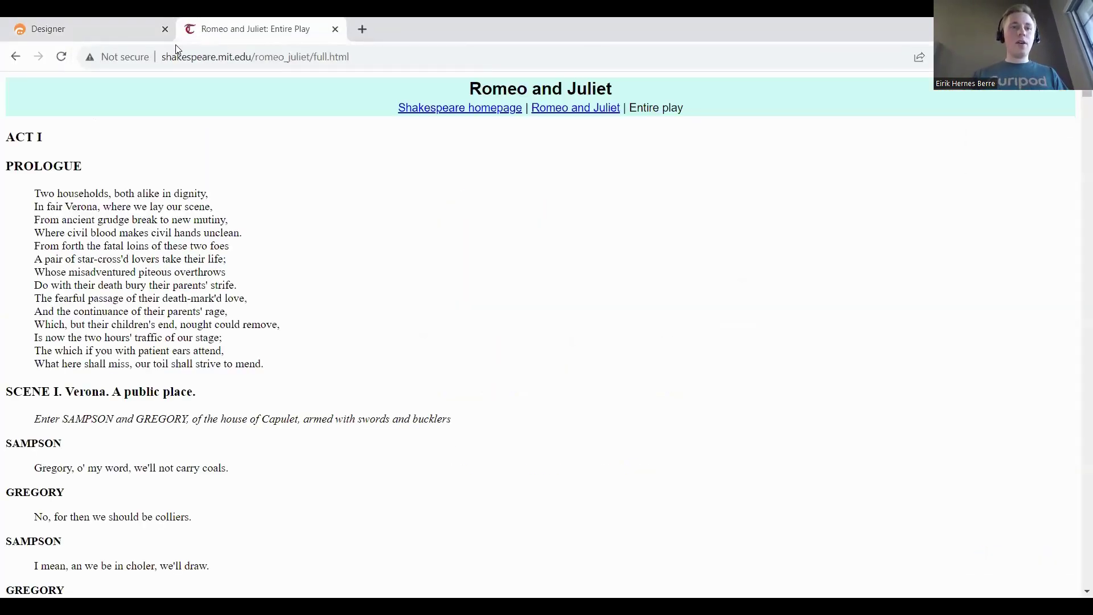
left_click_drag(10, 136, 122, 581)
left_click_drag(194, 365, 267, 22)
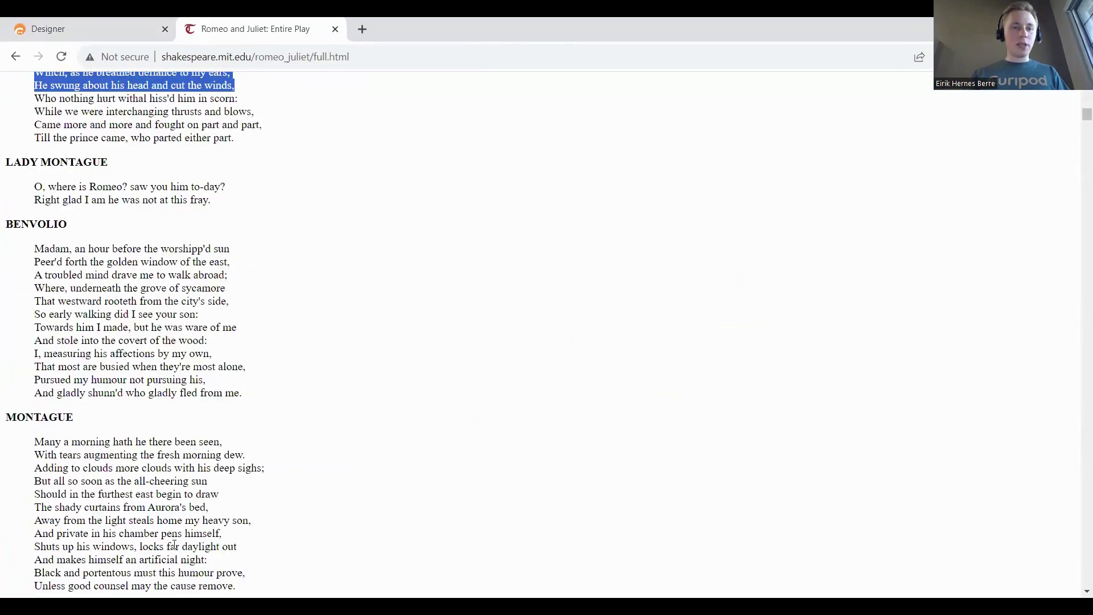
left_click_drag(174, 545, 177, 556)
left_click_drag(353, 320, 361, 317)
scroll(362, 318, "down", 5)
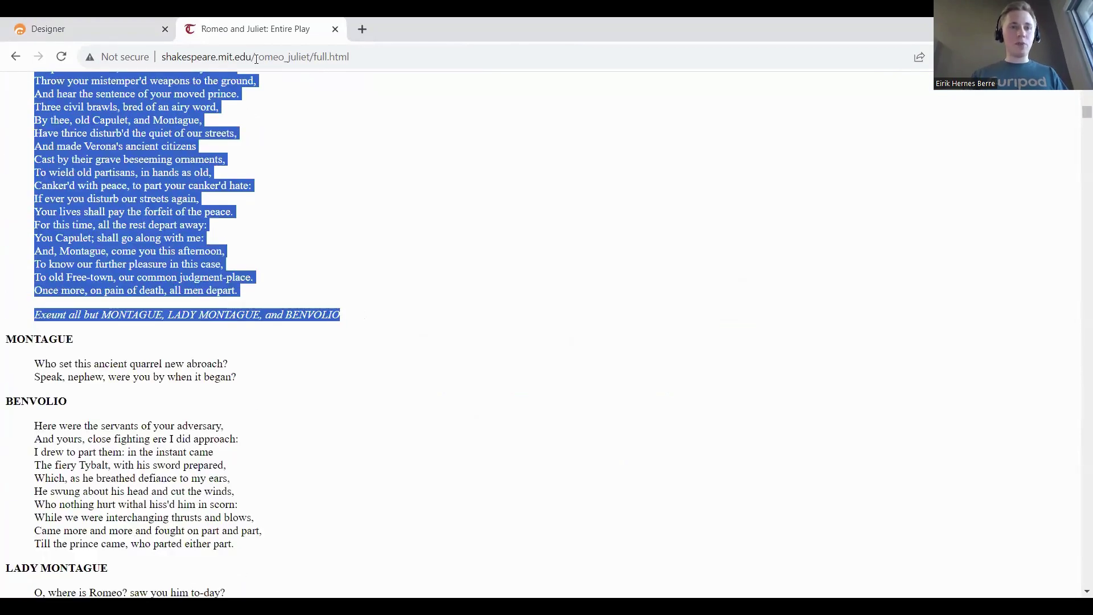
Paste the play excerpt into Curipod's Text box and run Do magic
left_click(168, 21)
left_click(156, 428)
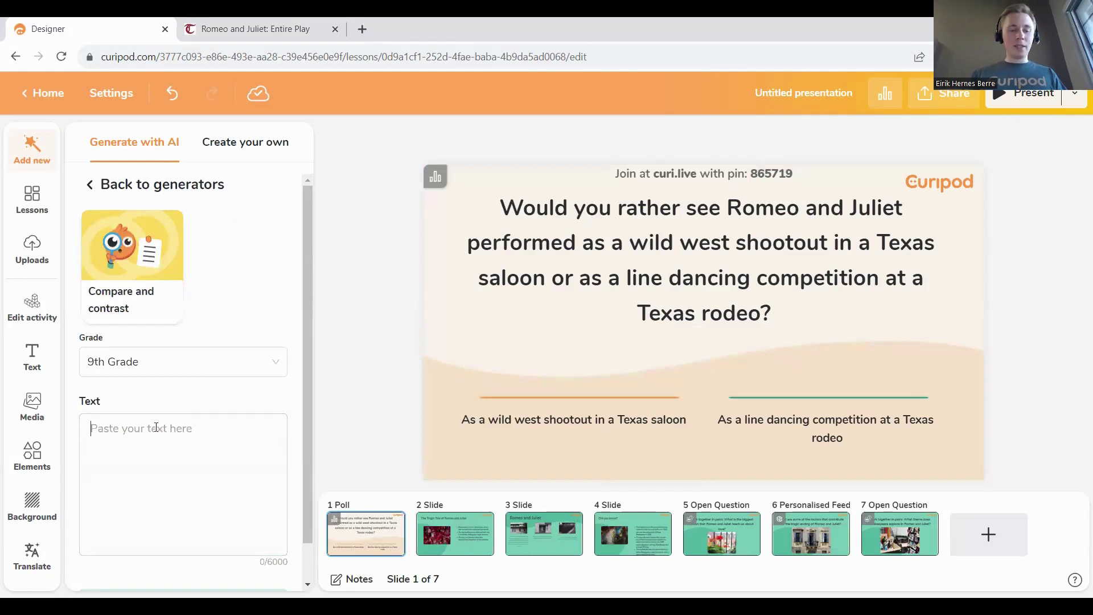
key("ctrl+v")
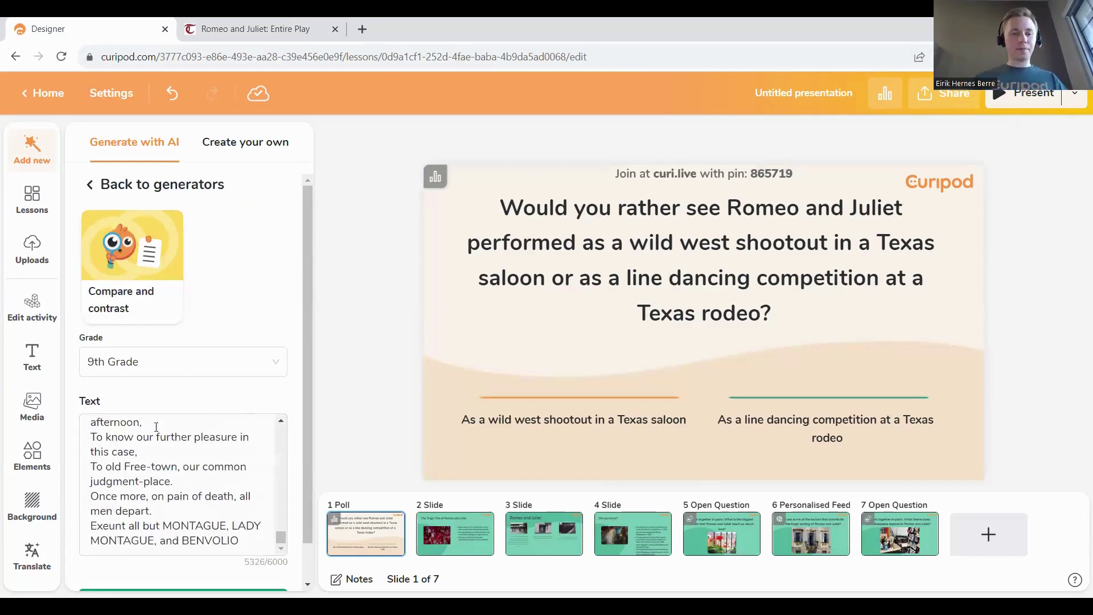
scroll(170, 484, "down", 1)
left_click(207, 562)
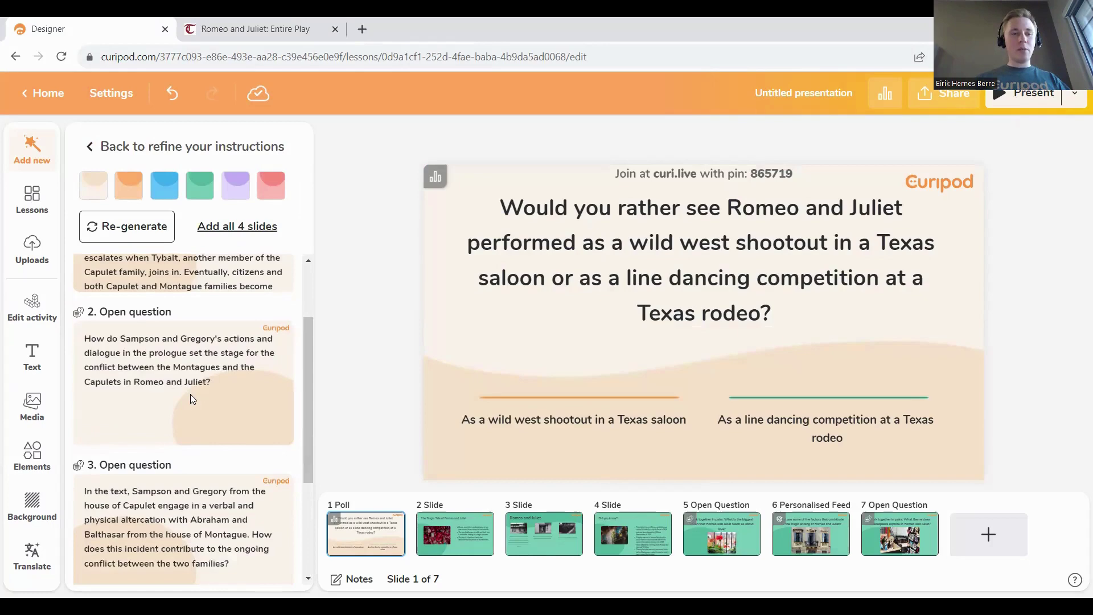
Add the first generated open question and the altercation question as slides 2 and 3
left_click(190, 397)
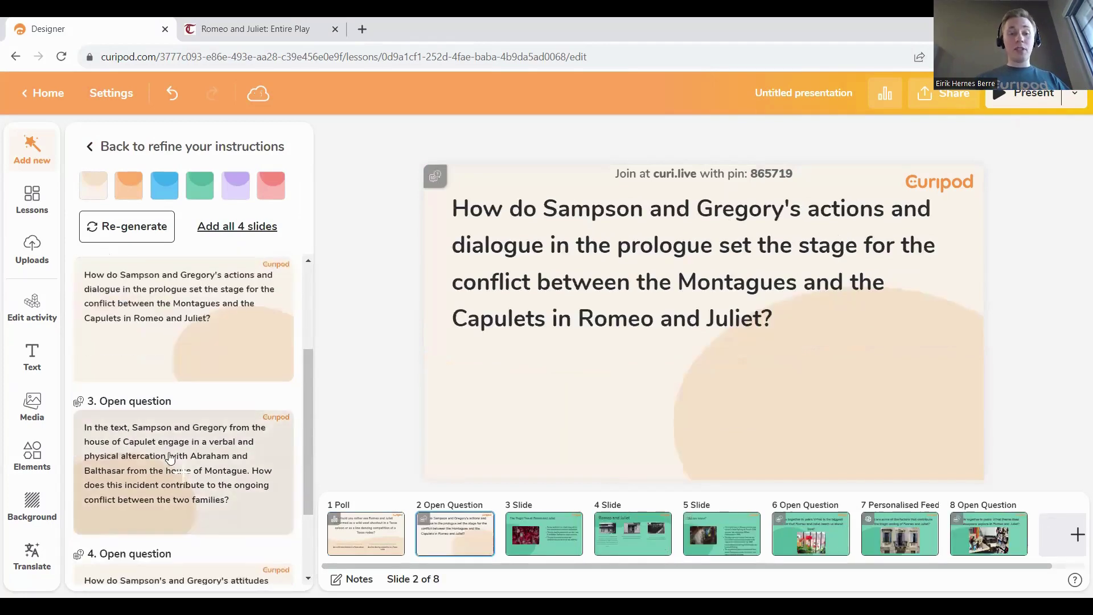
left_click(170, 457)
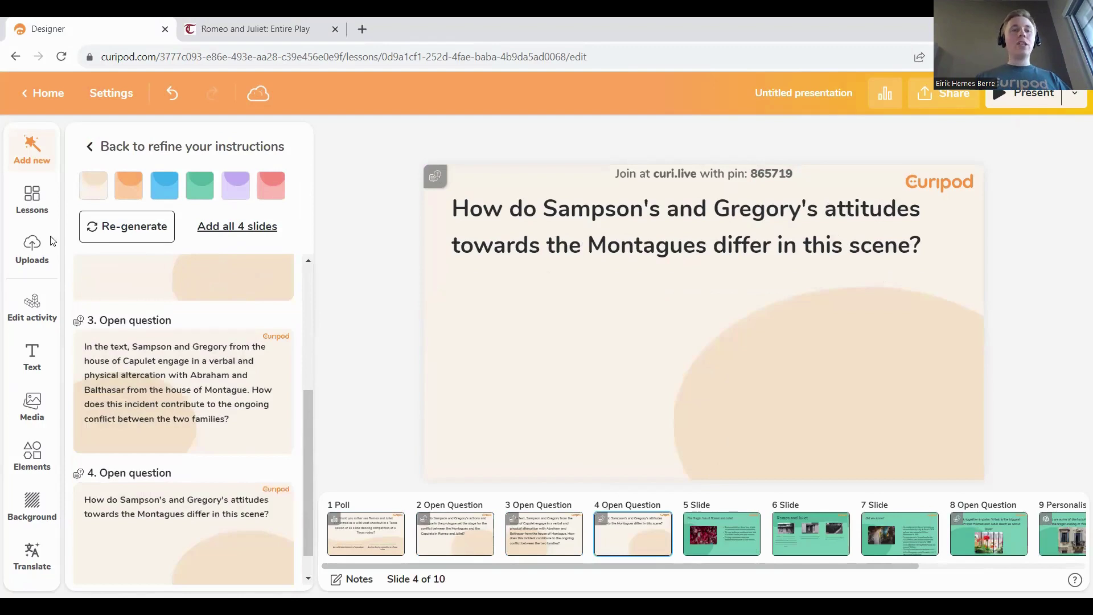
left_click(92, 149)
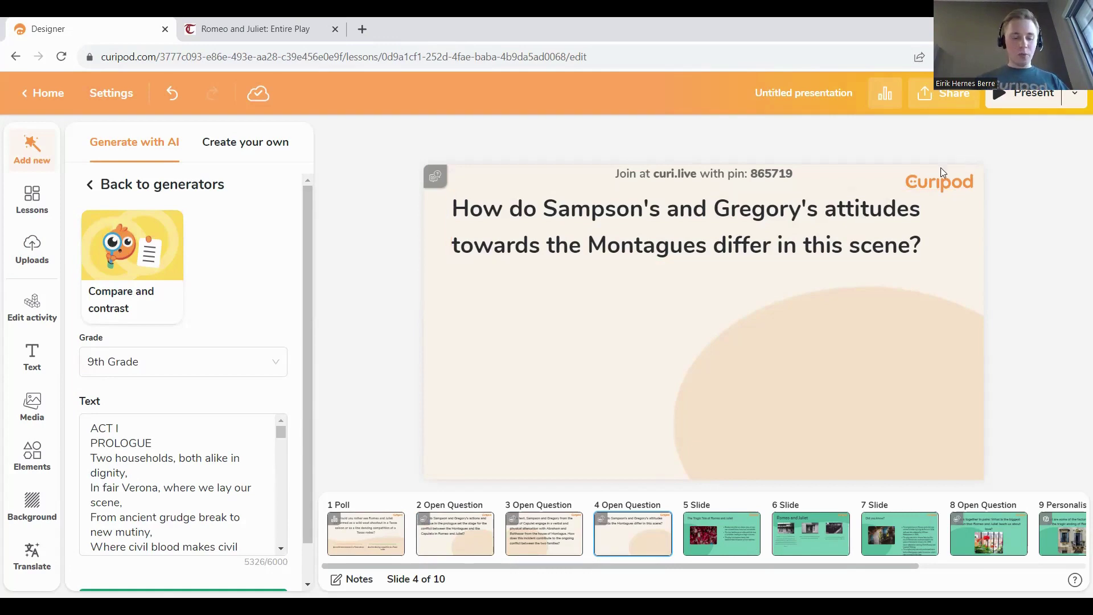
Present the Montagues question live, muted, run and stop the three-minute timer, then exit
left_click(1024, 101)
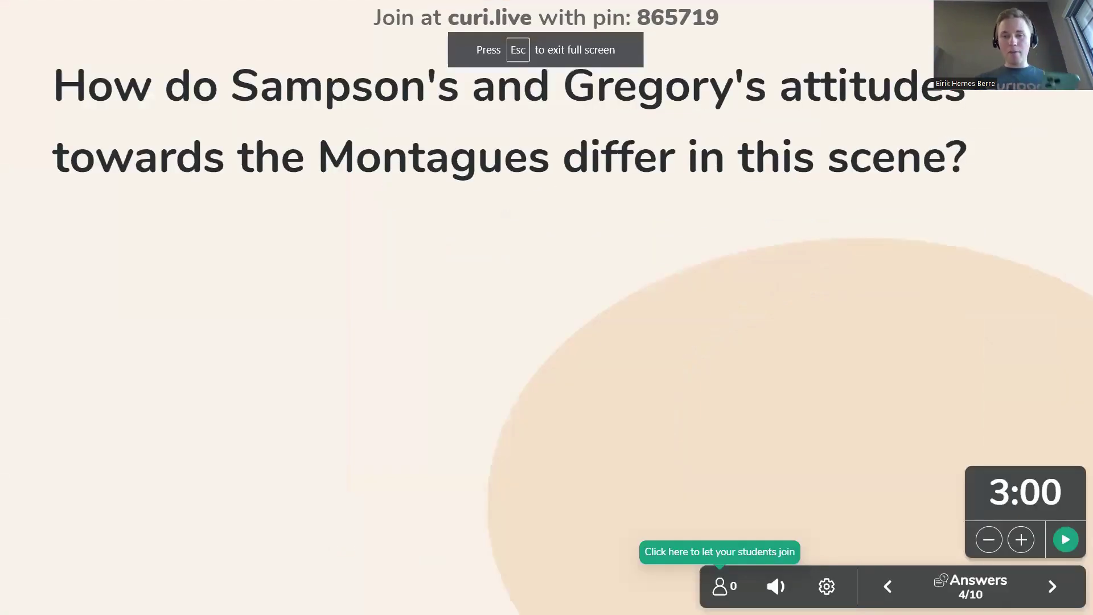
left_click(777, 552)
left_click(779, 590)
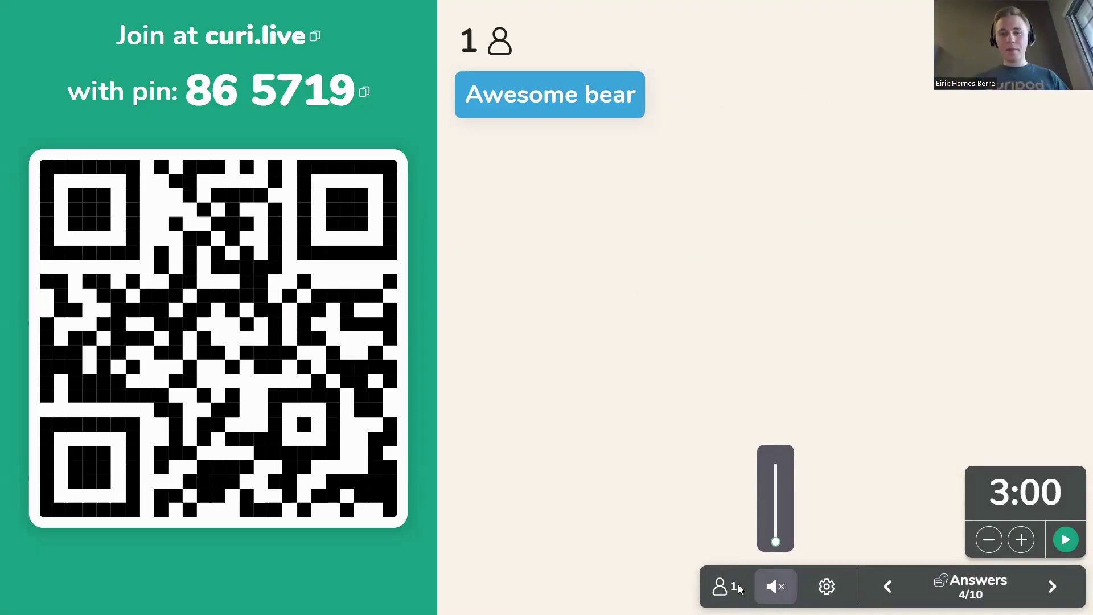
left_click(722, 586)
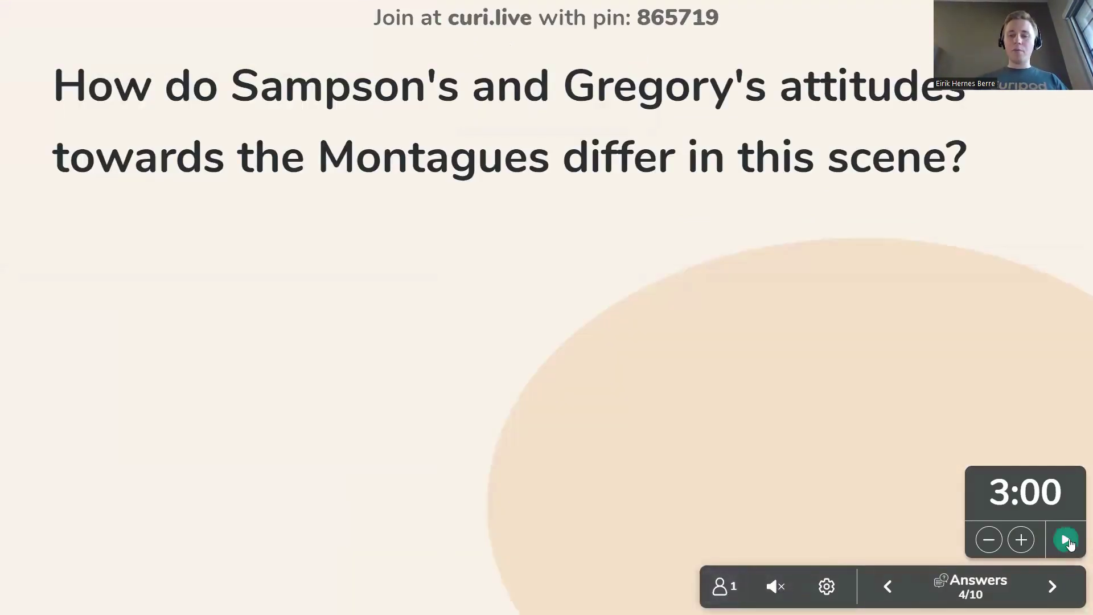
left_click(1066, 541)
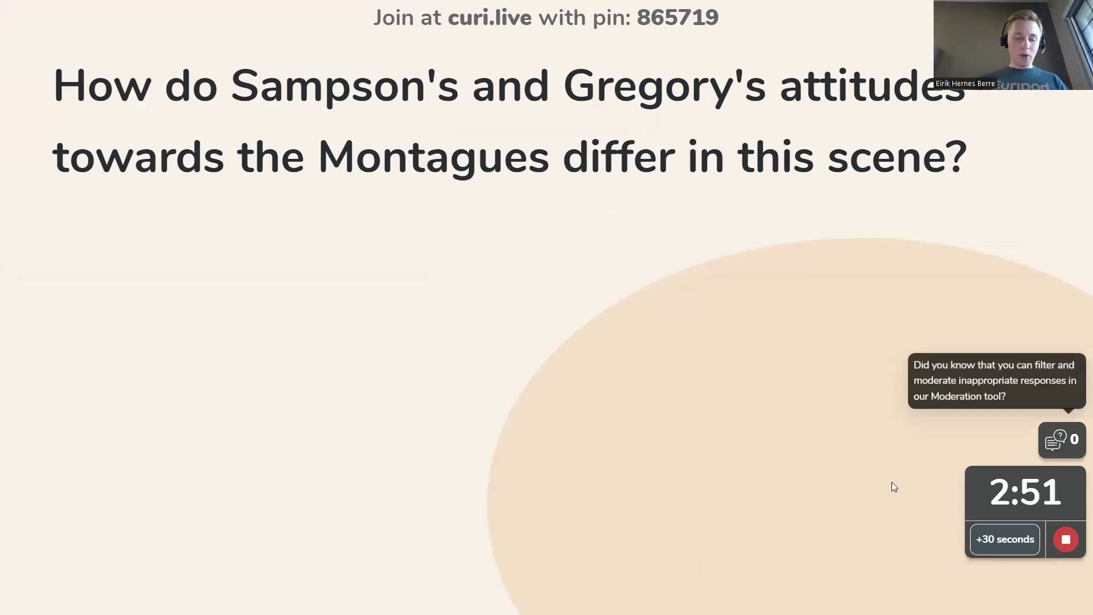
left_click(1069, 535)
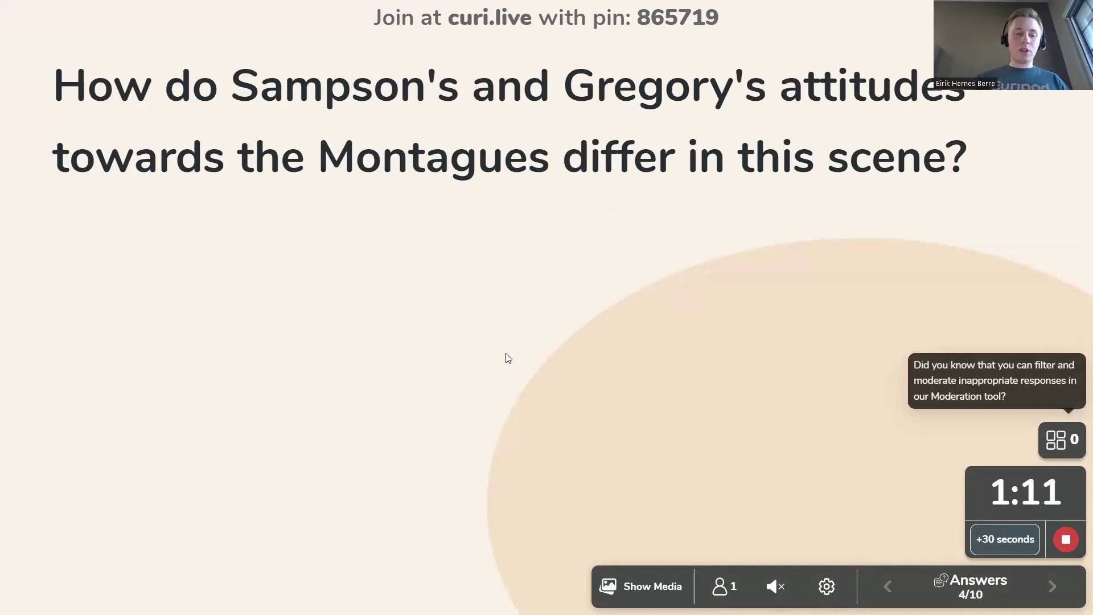
key("Escape")
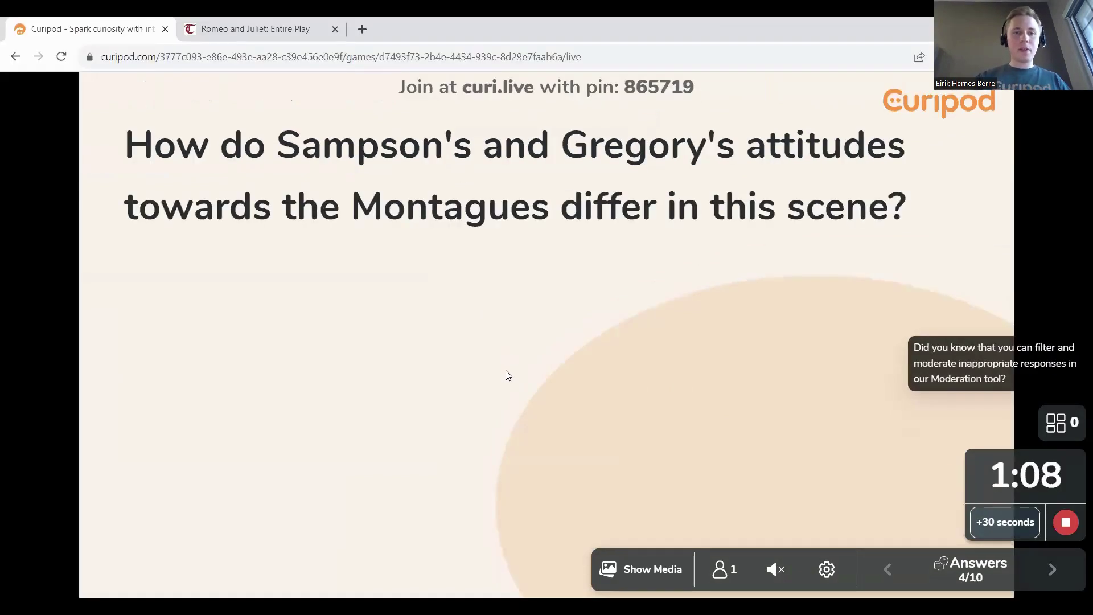
left_click(1066, 522)
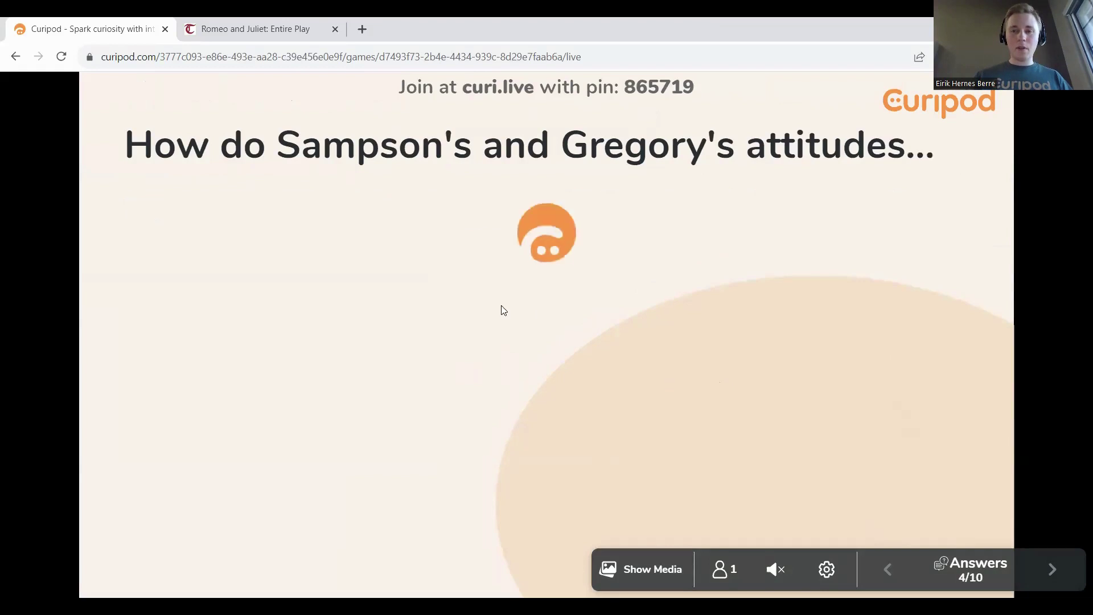
key("Escape")
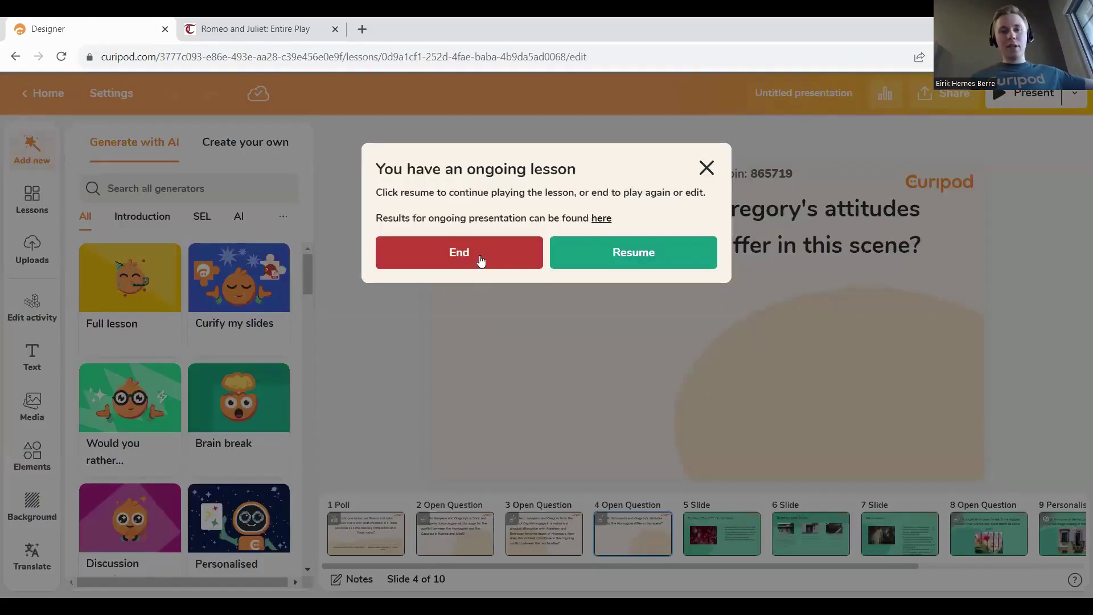
End the ongoing live lesson and scroll the generator list toward Poll questions
left_click(459, 256)
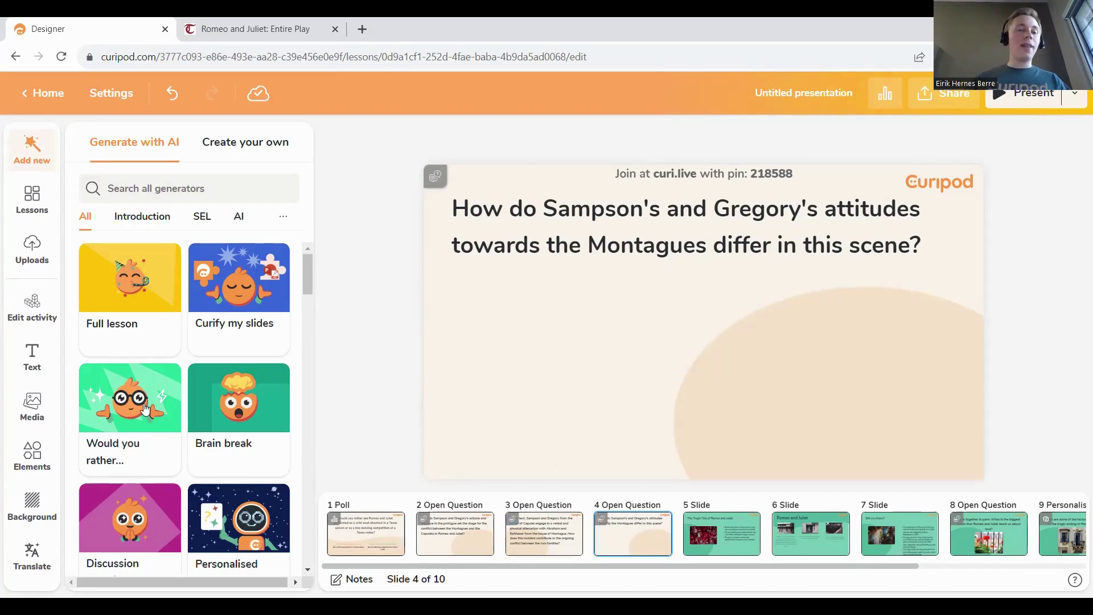
scroll(146, 409, "down", 5)
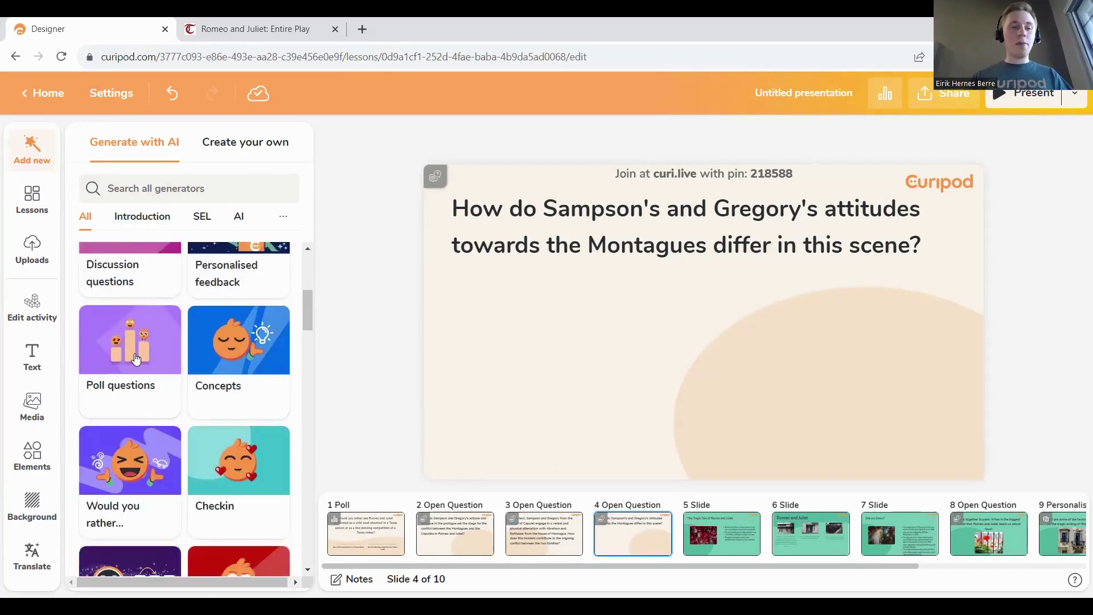
Generate 2nd Grade polls on 'addtion with star wars examples' and add the first as slide 5
left_click(142, 354)
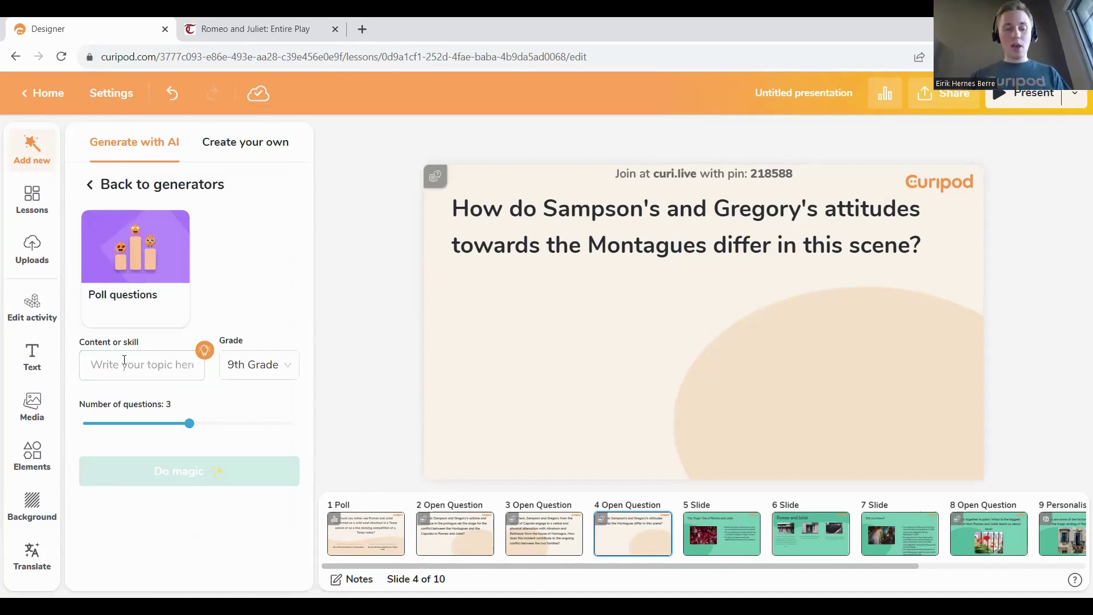
left_click(124, 361)
type("addtio")
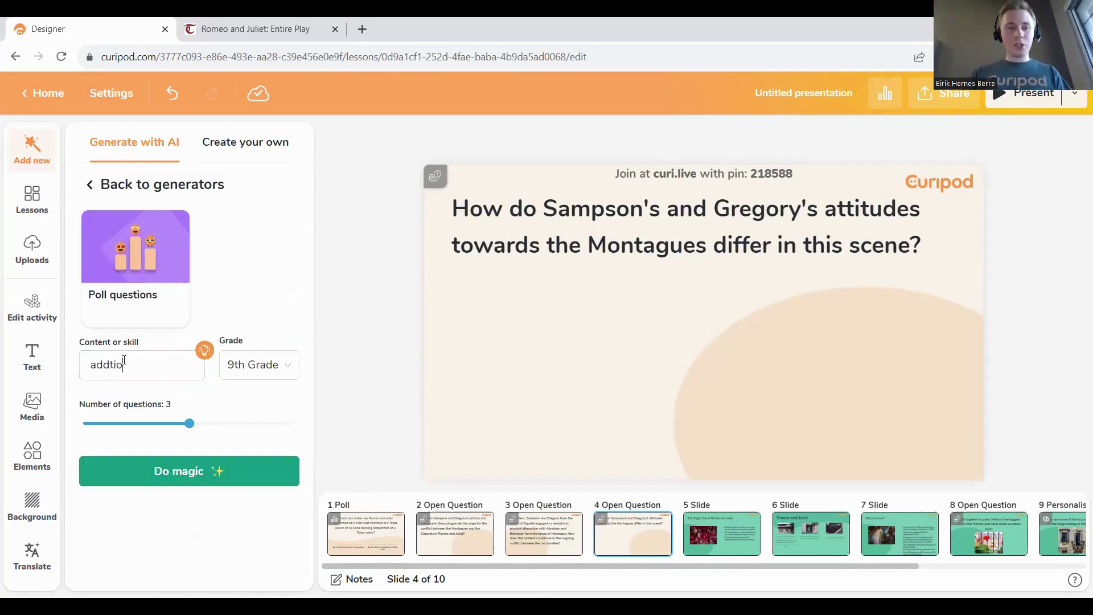
type("n with star ")
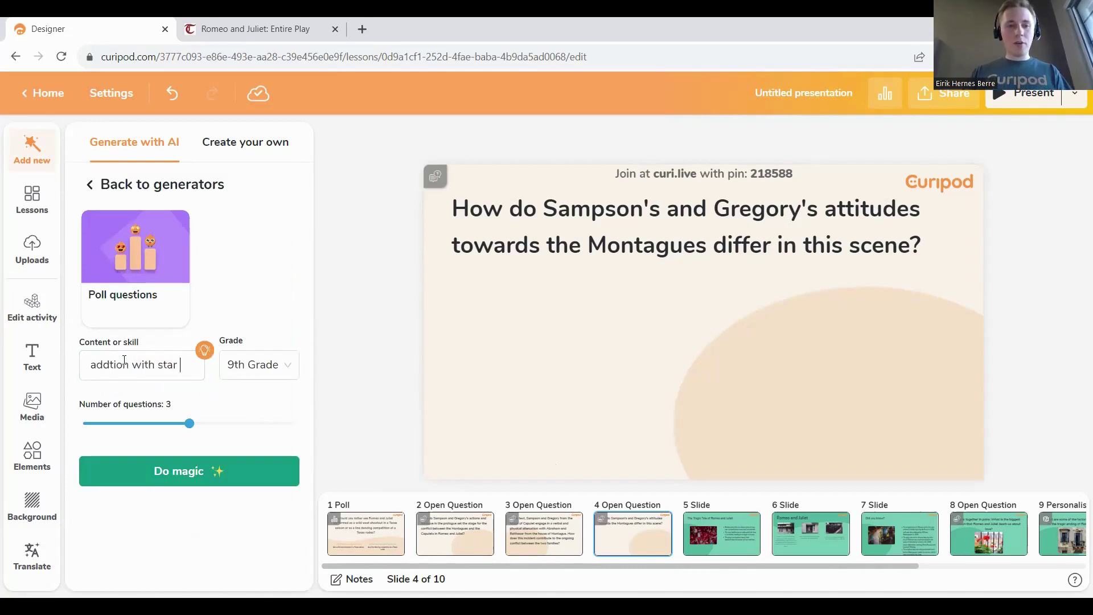
type("wars example")
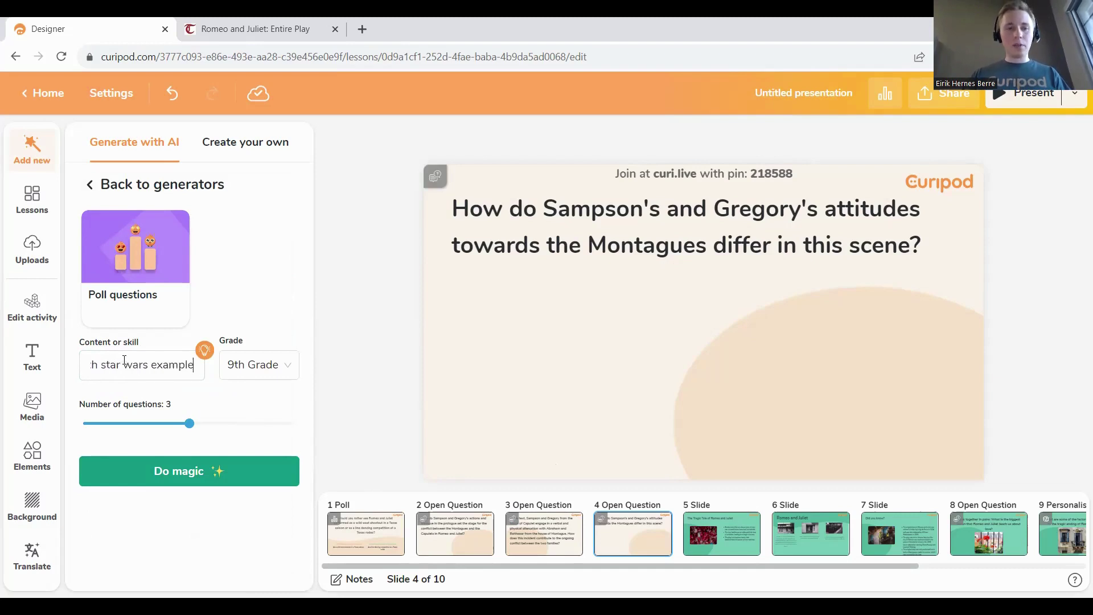
type("s")
left_click(256, 375)
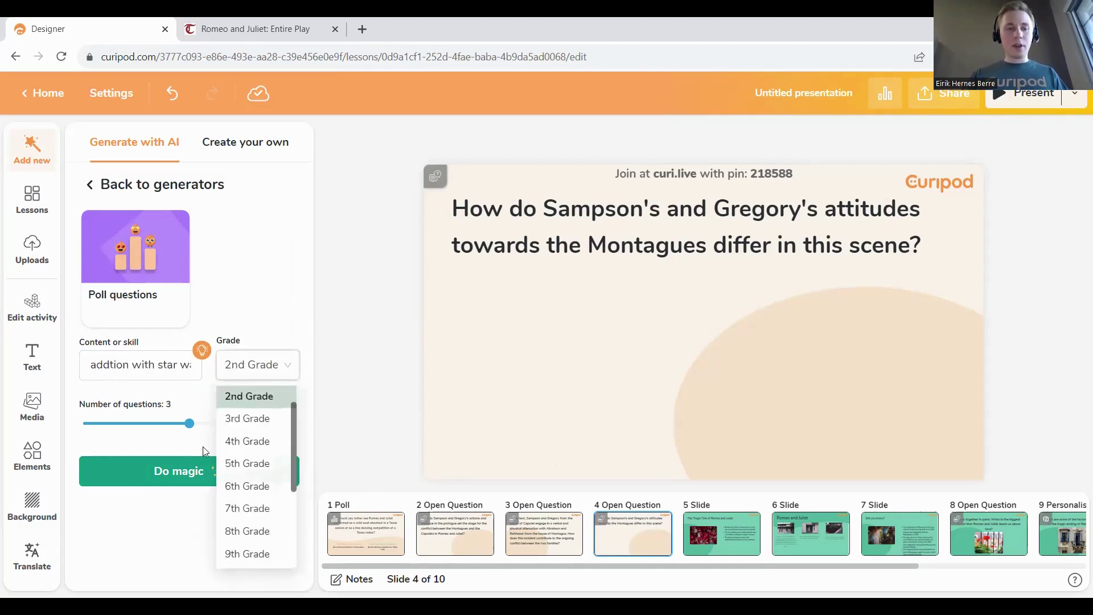
left_click(246, 393)
left_click(174, 470)
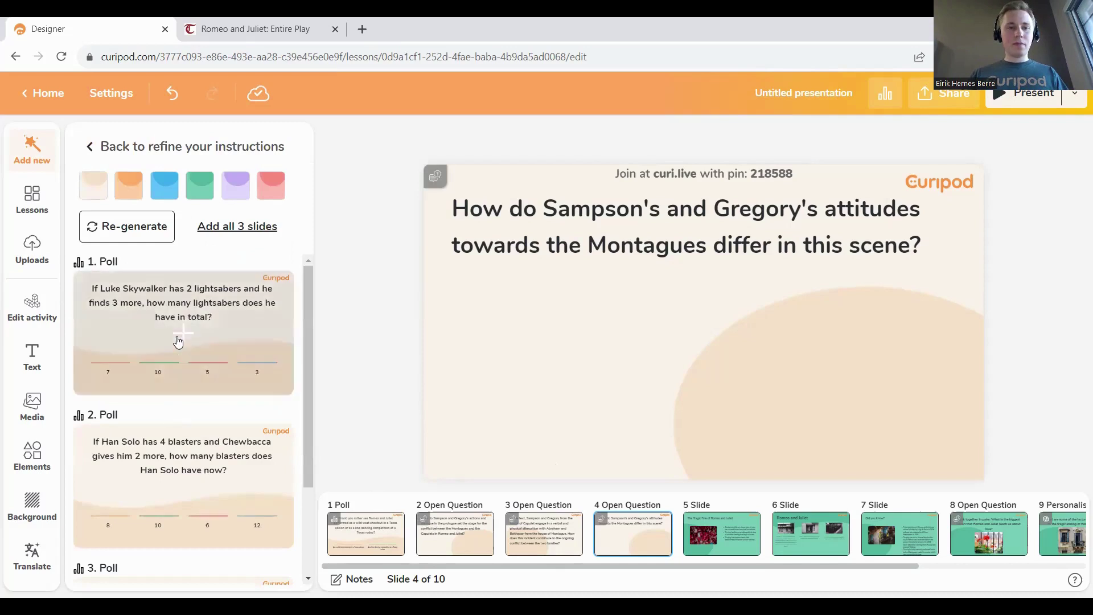
left_click(181, 336)
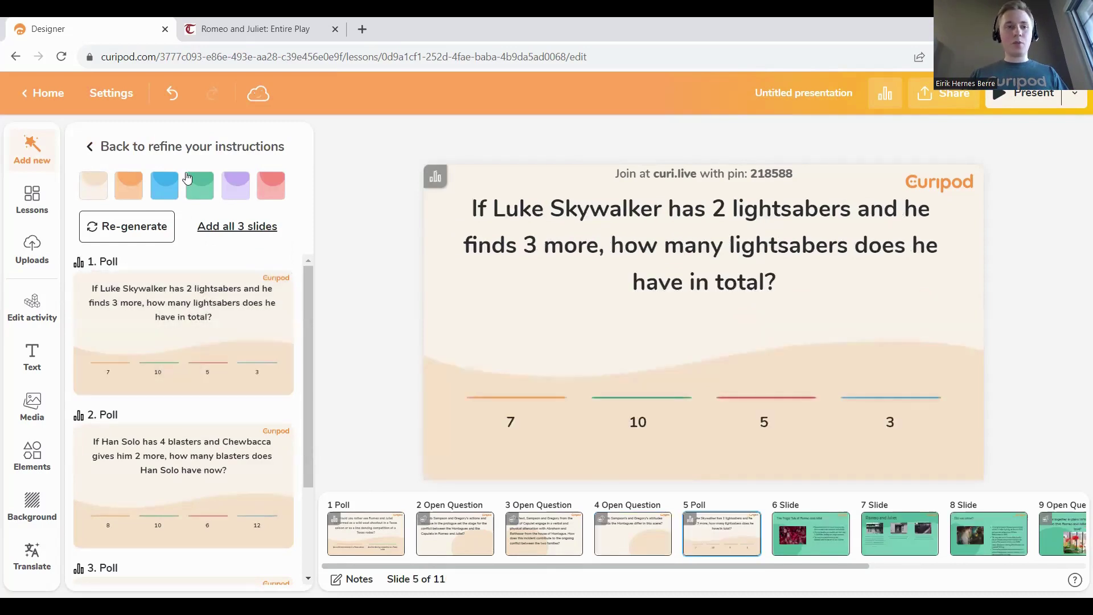
left_click(92, 148)
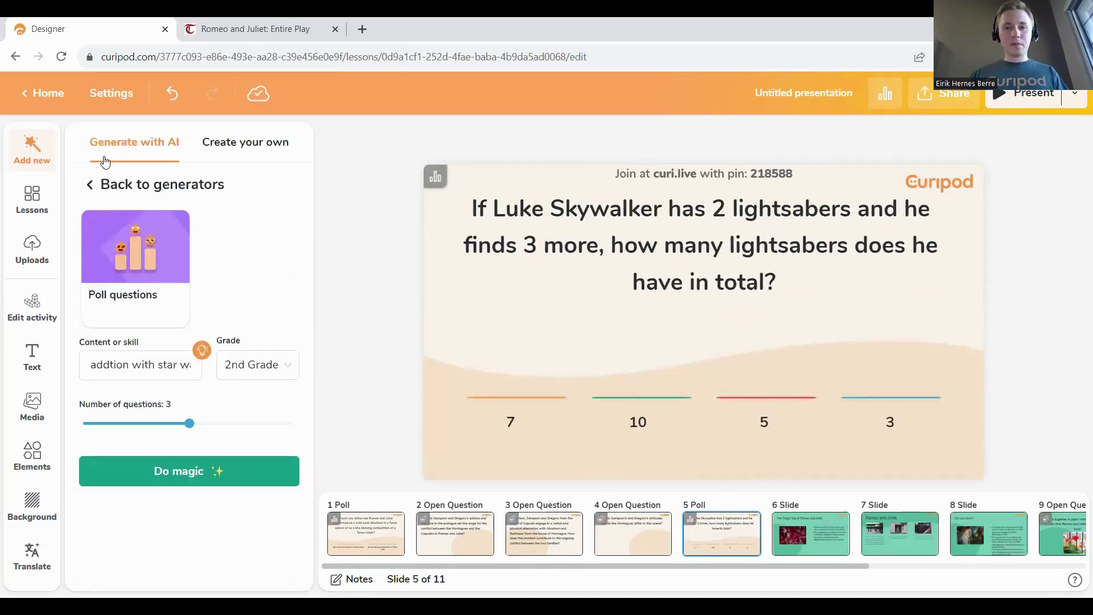
Insert a new slide after the poll and make it an Ai feedback activity
left_click(89, 181)
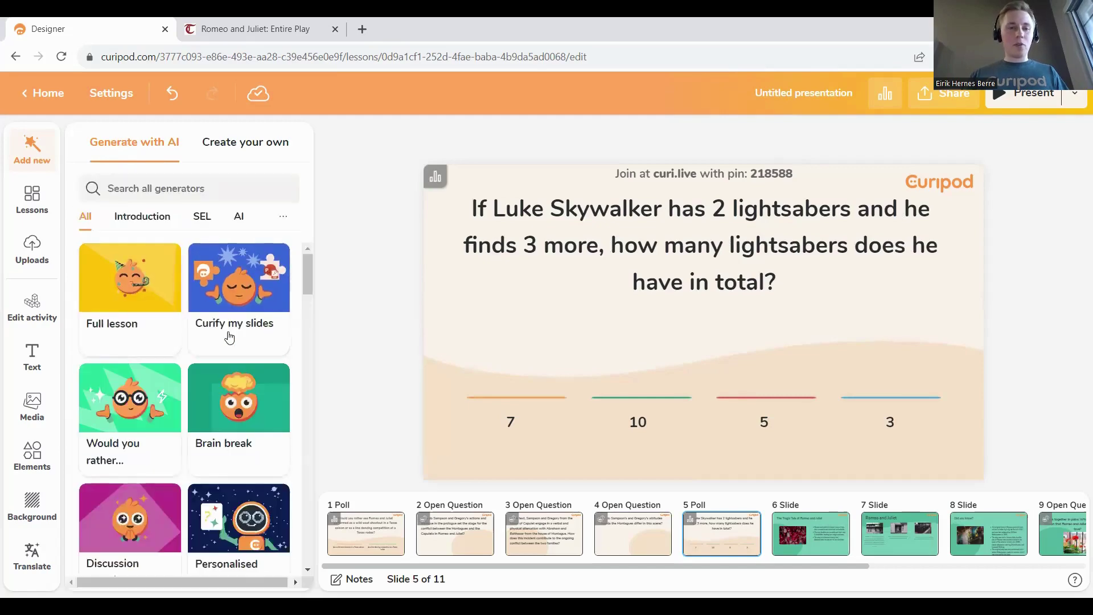
scroll(230, 338, "down", 8)
scroll(275, 366, "up", 6)
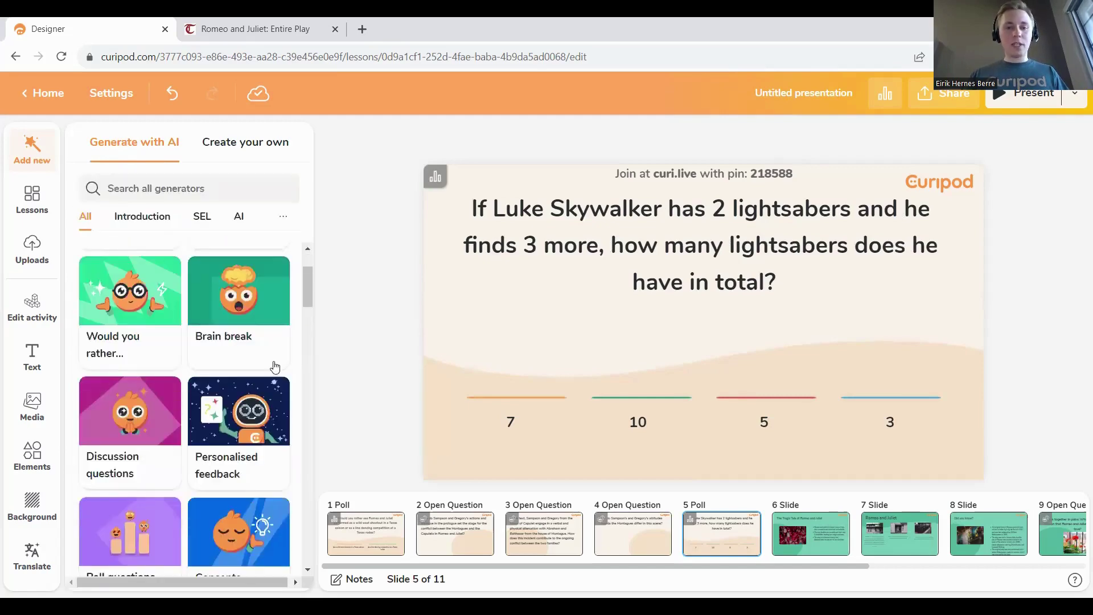
scroll(809, 534, "right", 5)
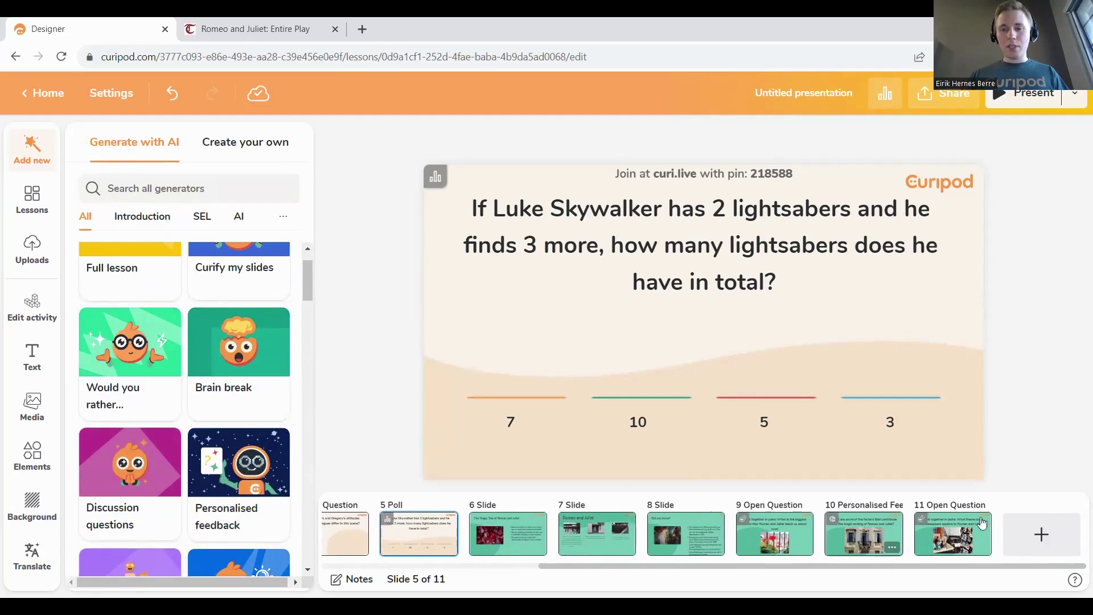
left_click(1025, 532)
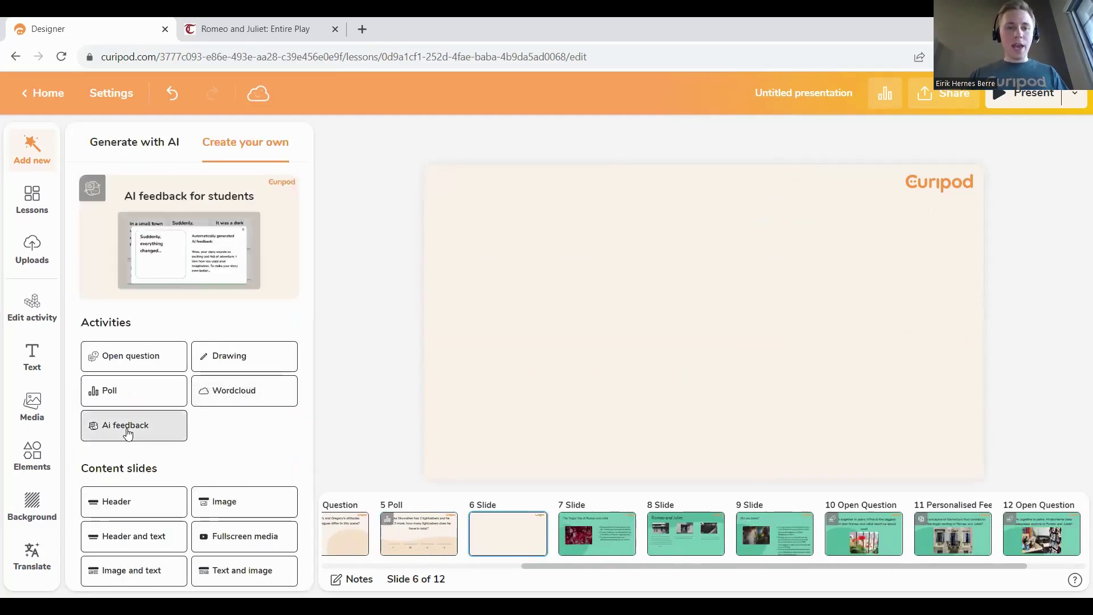
left_click(128, 428)
Title the slide 'Explain newtons first law' with answer expectation 'use real world examples'
left_click(618, 252)
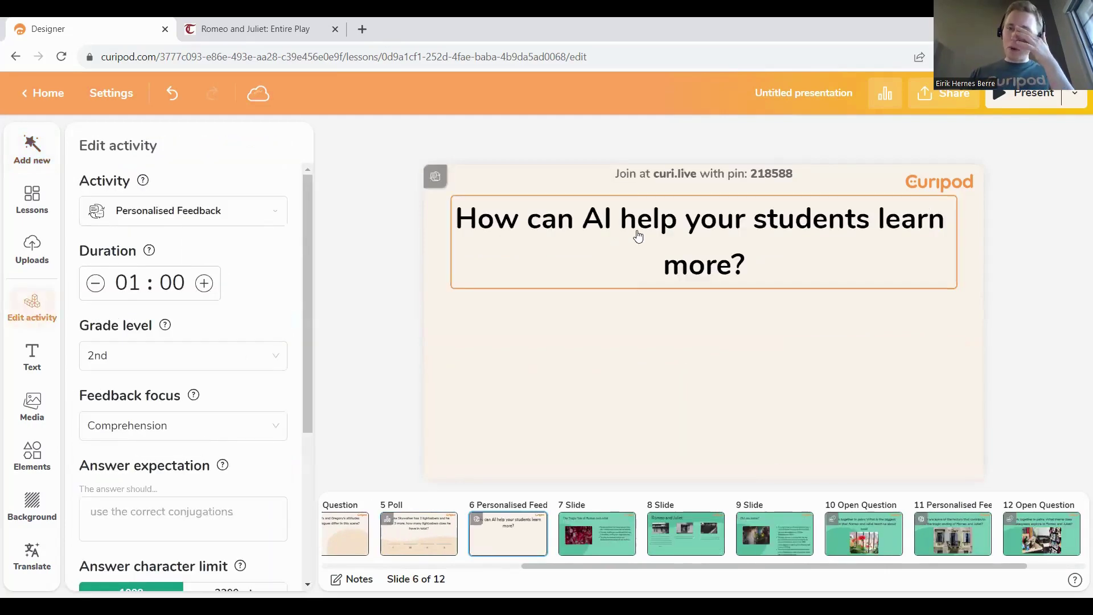
double_click(637, 231)
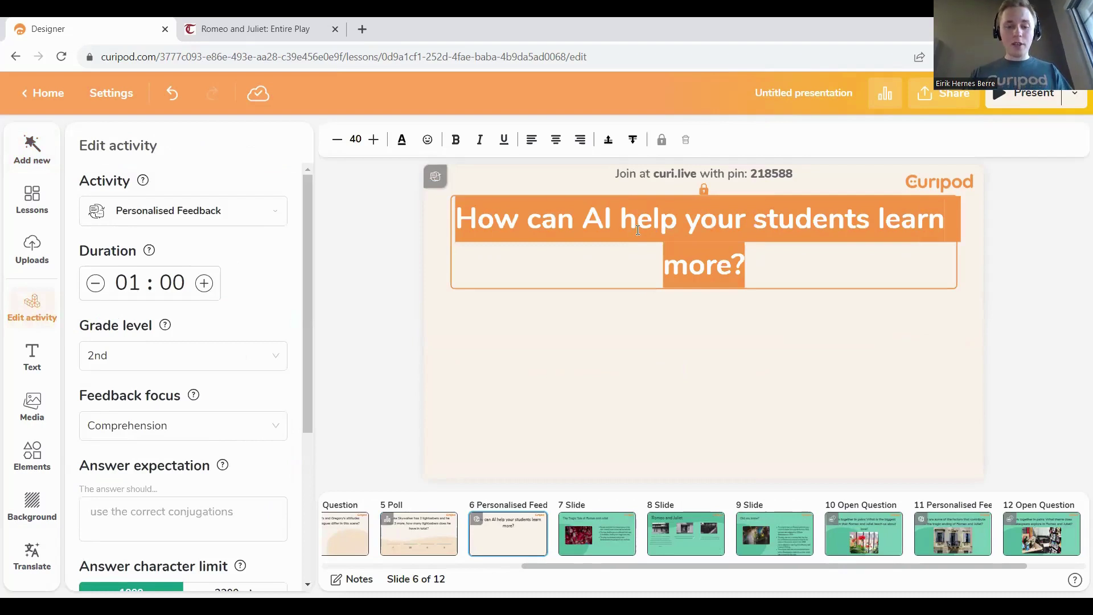
type("Explain newto")
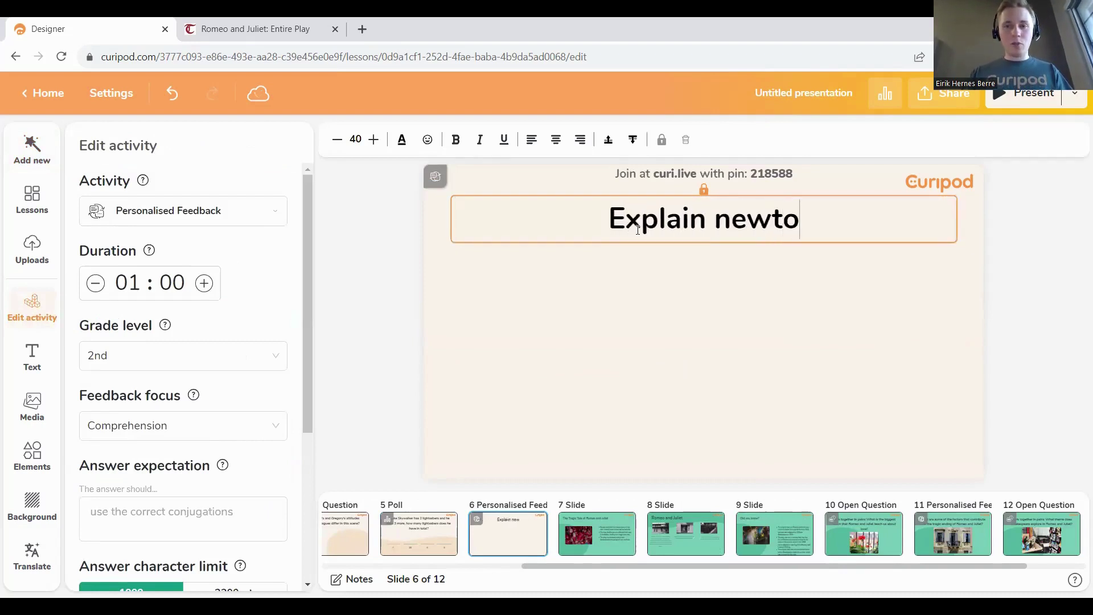
type("ns first law")
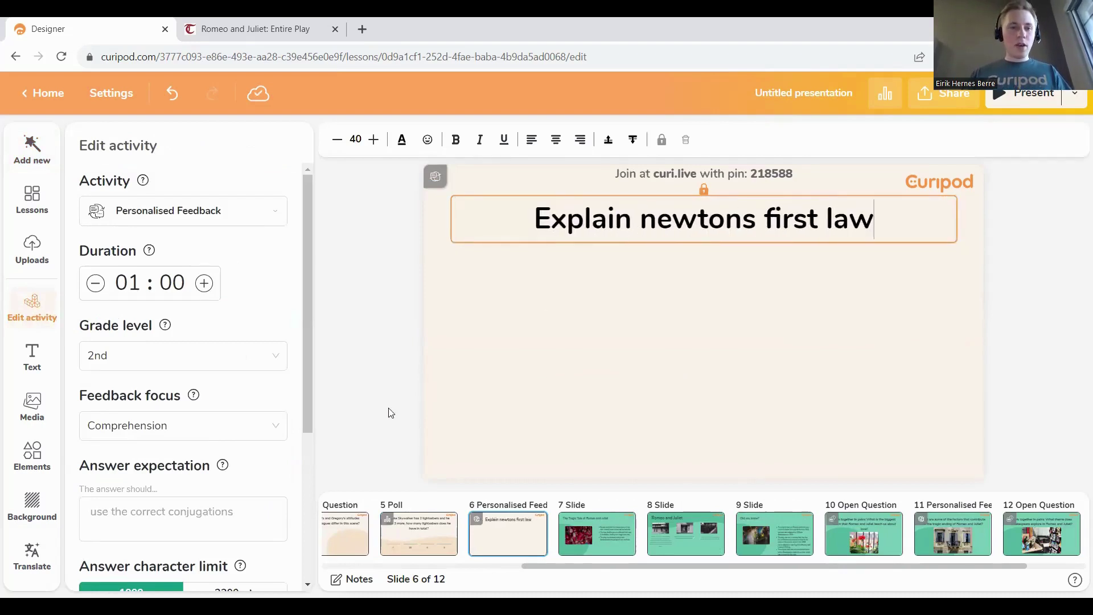
left_click(165, 505)
type("use real world examples")
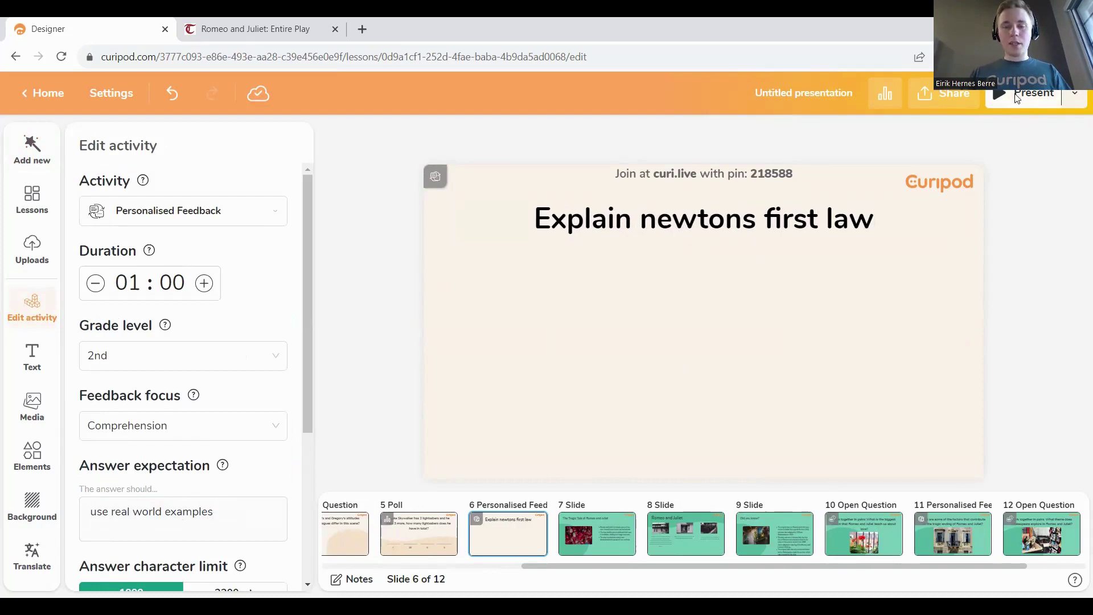
Present the Newton's first law slide live, muted, and start the one-minute answer timer
left_click(1026, 94)
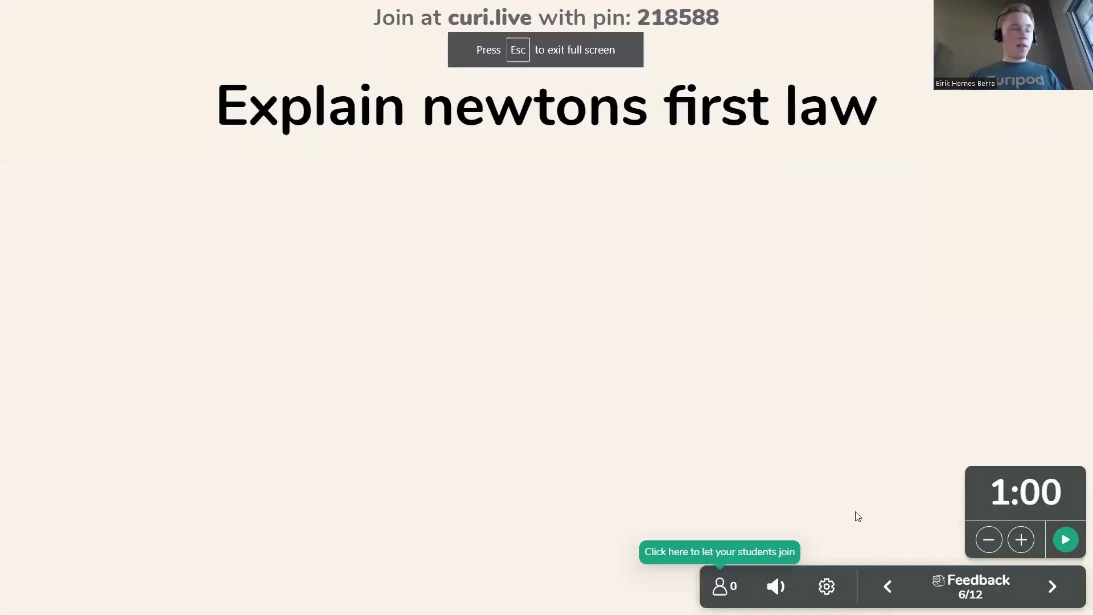
left_click(724, 590)
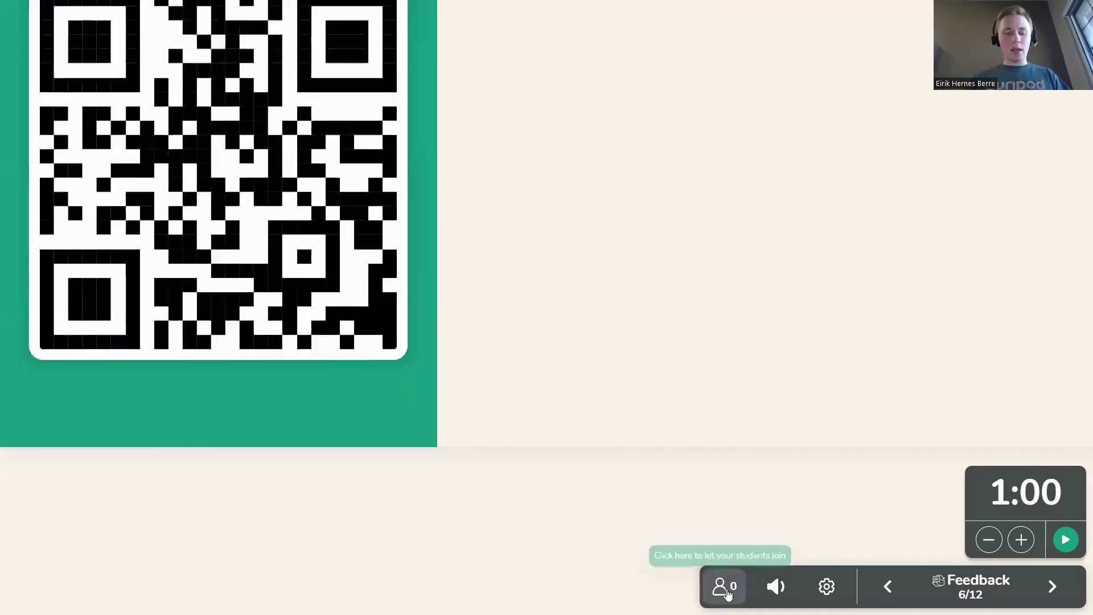
key("m")
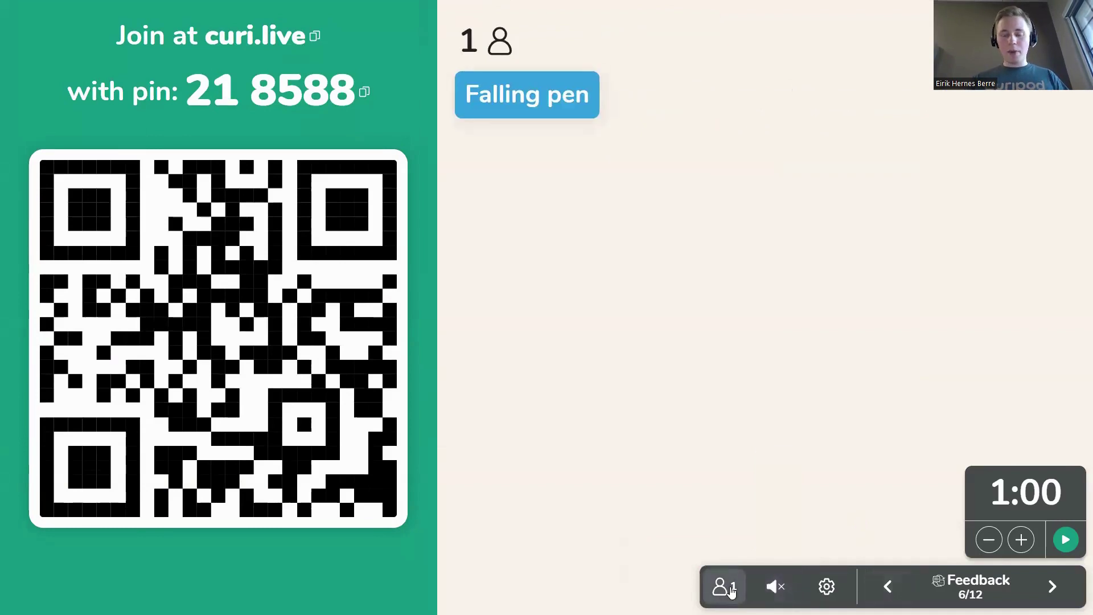
left_click(724, 589)
left_click(1056, 540)
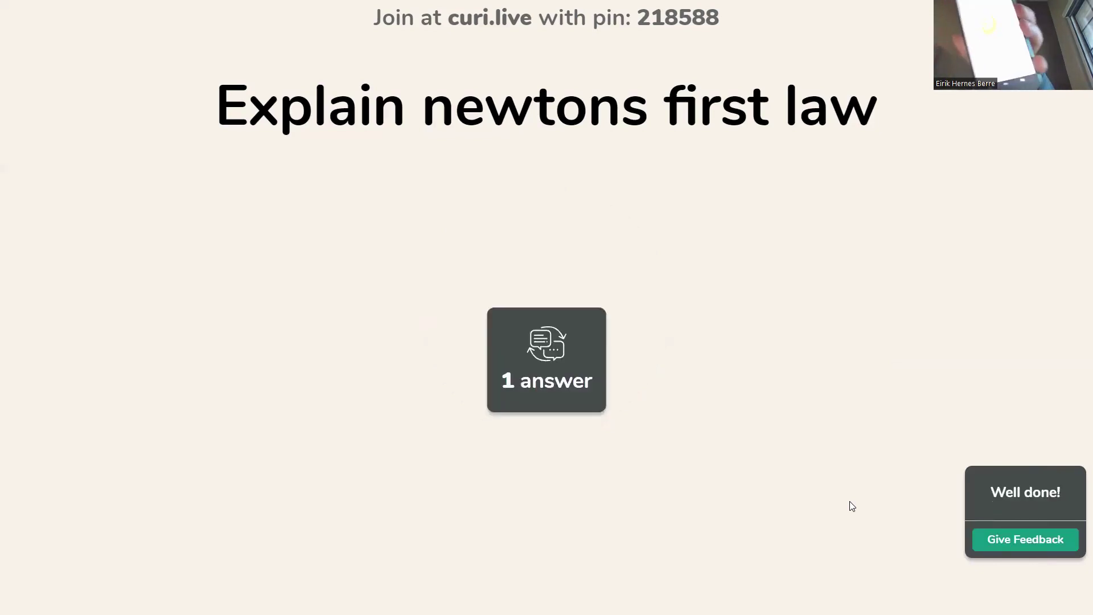
Reveal the collected student answer with AI feedback, then leave the presentation
left_click(996, 540)
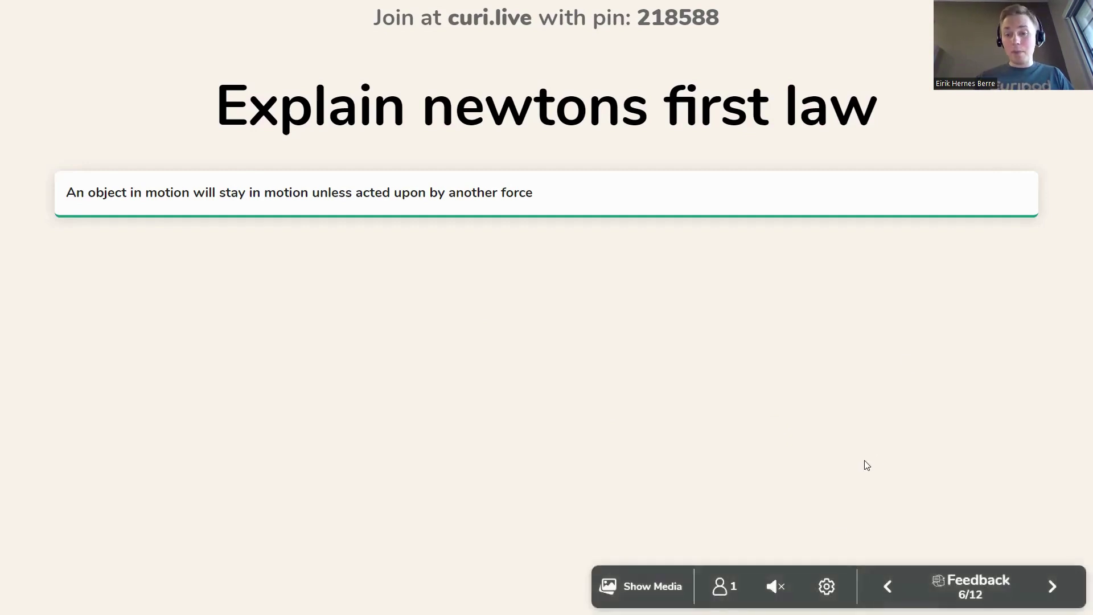
left_click(827, 586)
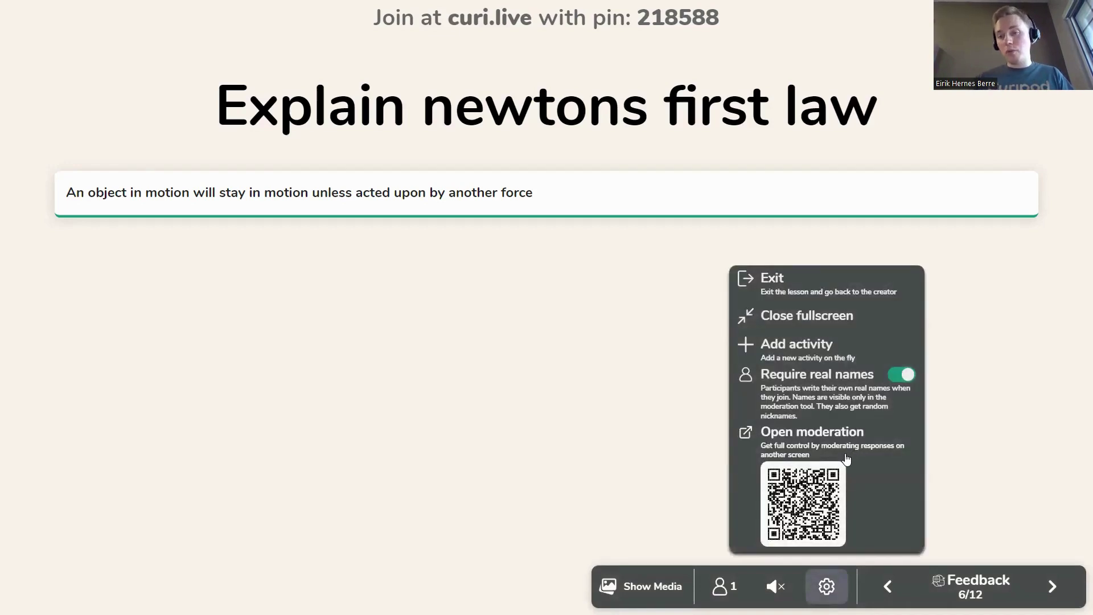
left_click(616, 387)
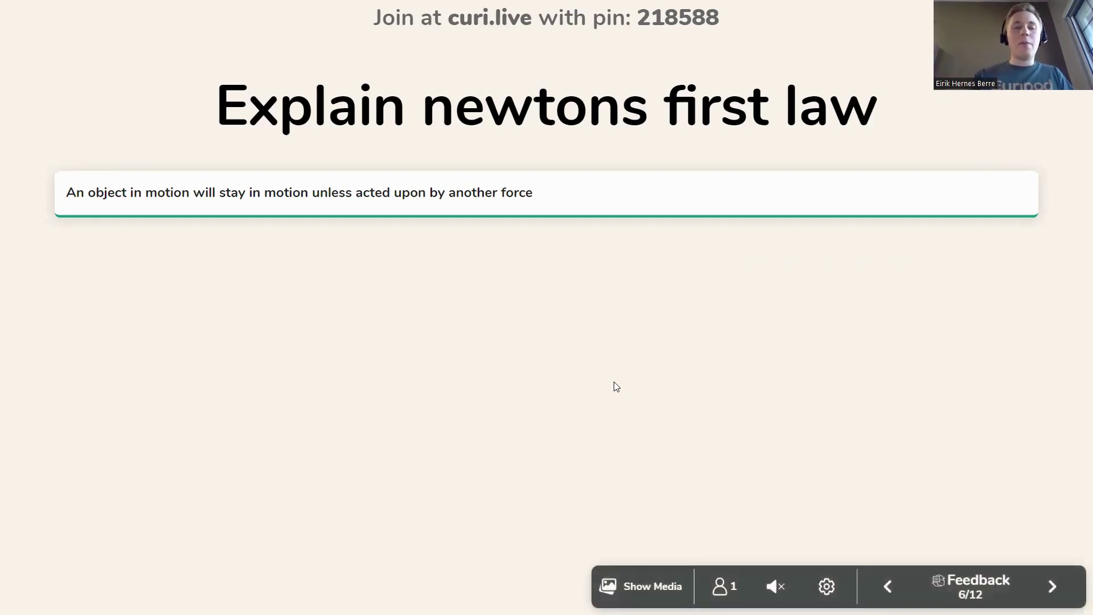
key("Escape")
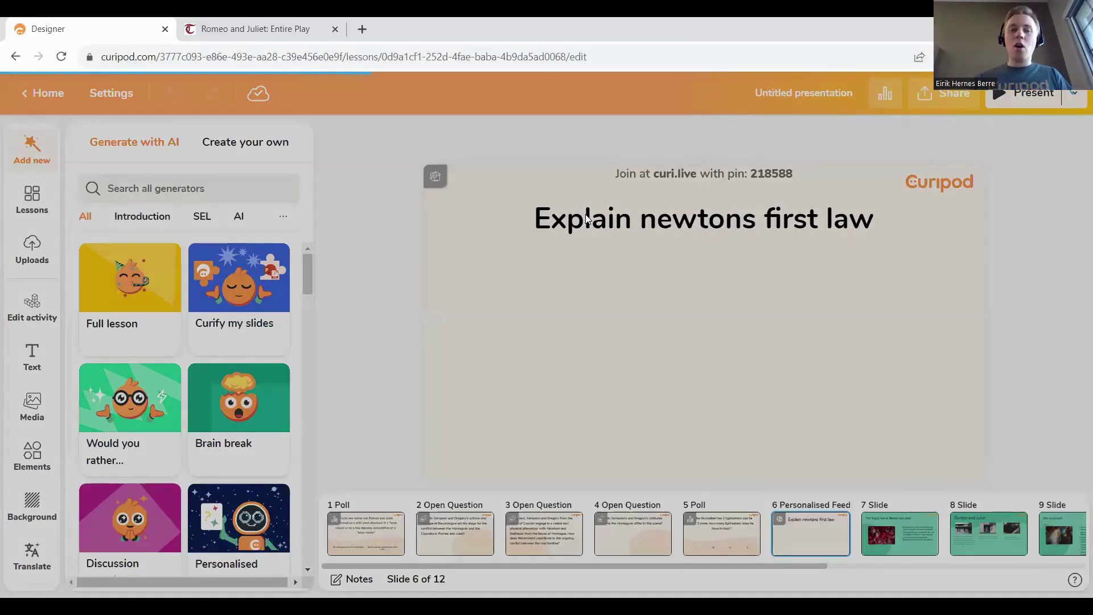
End the ongoing live lesson and return to browsing the Generate with AI gallery
left_click(476, 252)
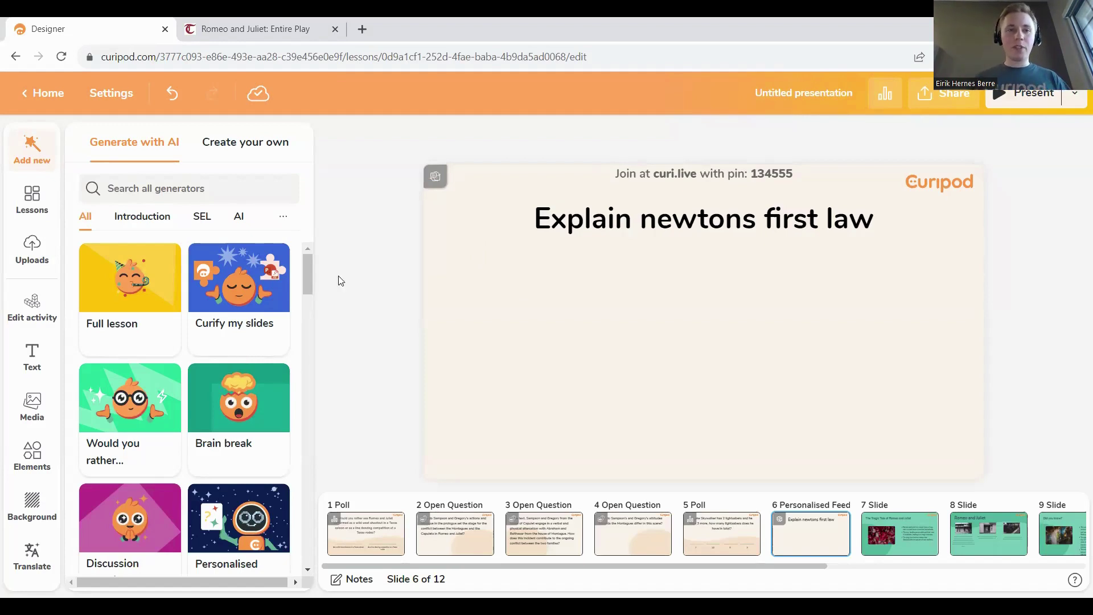
left_click(245, 142)
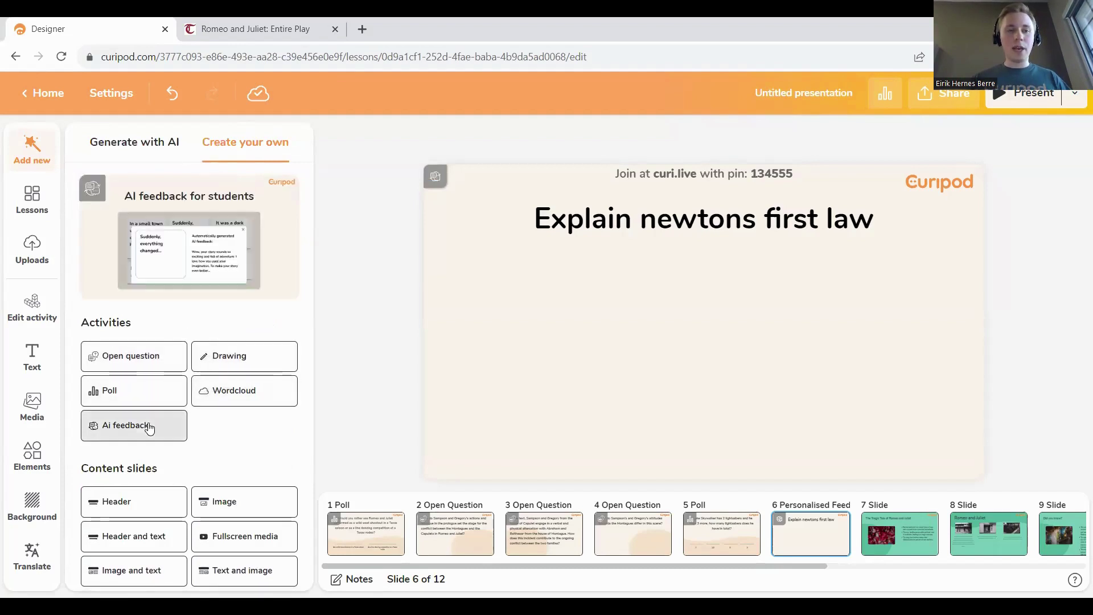
left_click(138, 158)
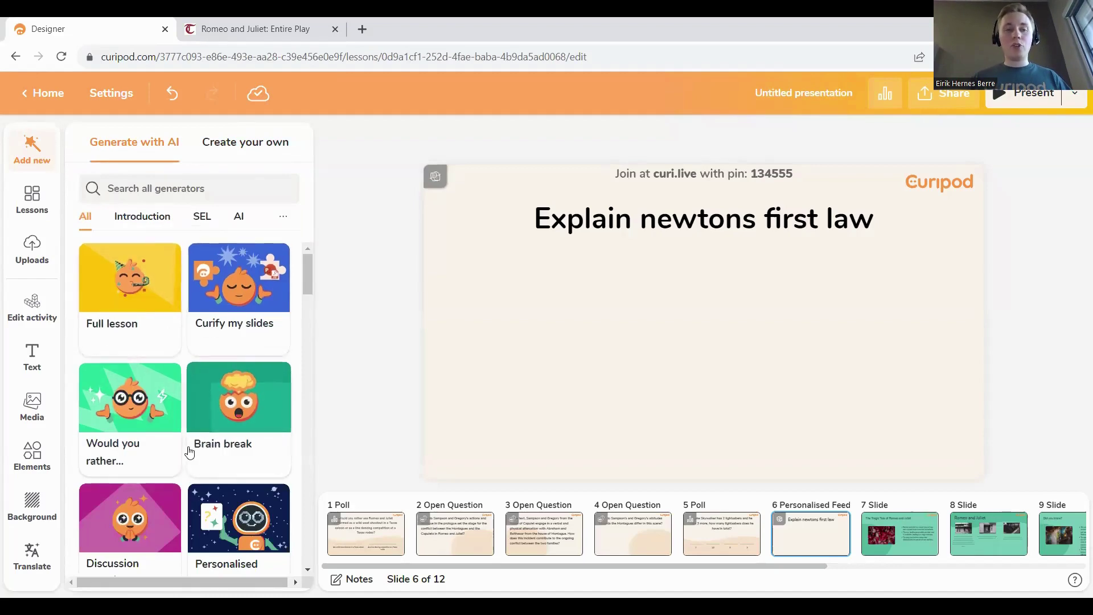
scroll(188, 452, "down", 6)
scroll(188, 452, "down", 3)
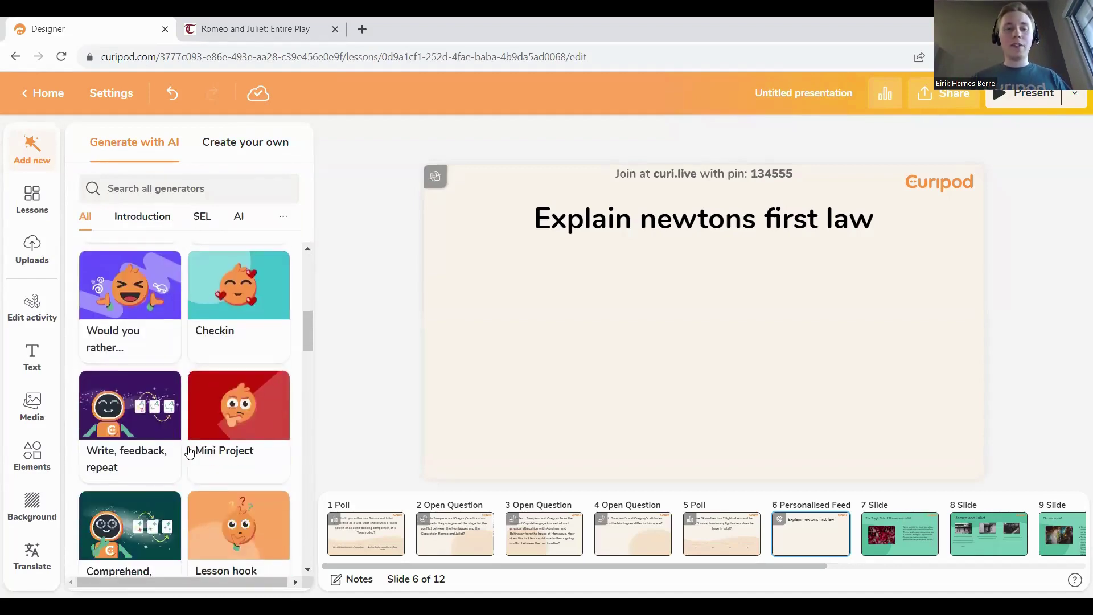
scroll(189, 452, "up", 6)
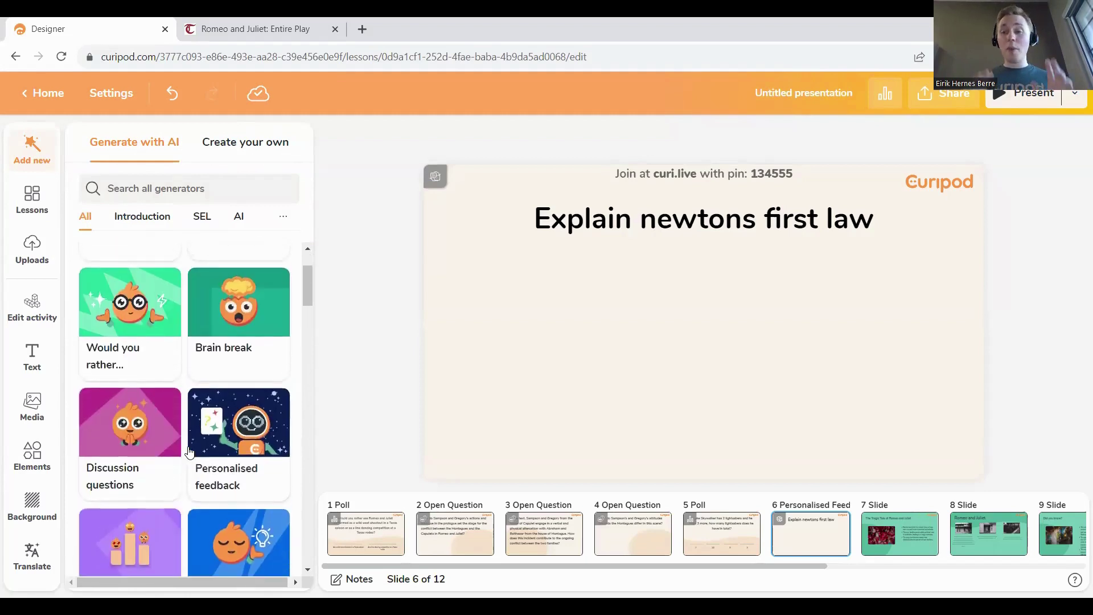